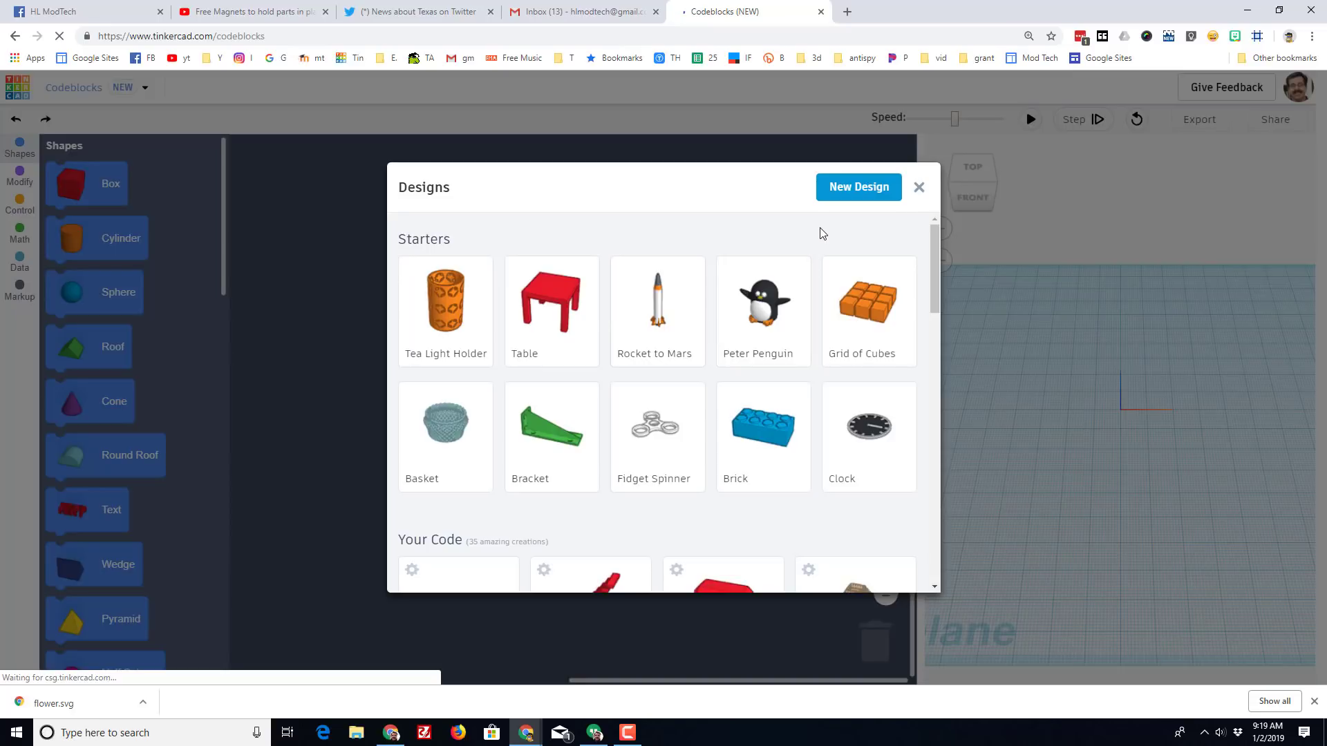
Scroll the Designs list down to the Your Code section showing flower mdh.
scroll(823, 233, down, 2)
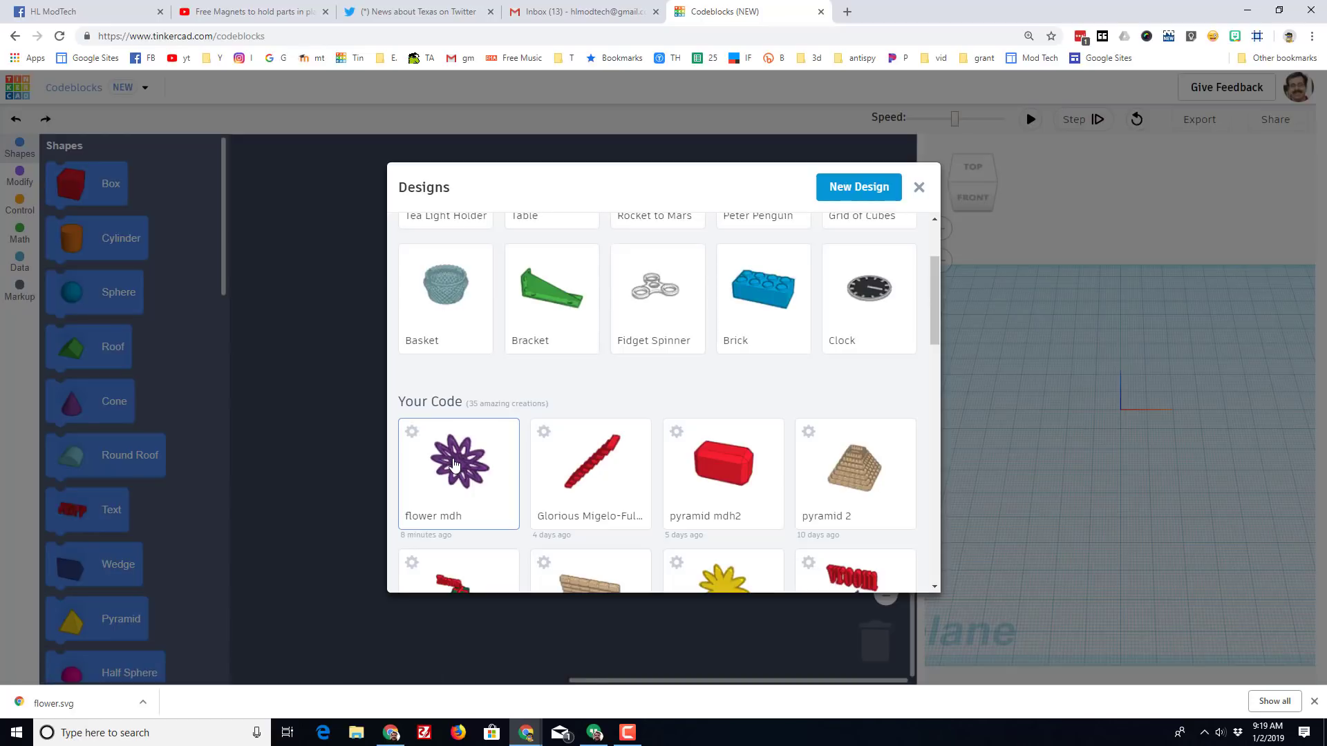
Open flower mdh, run it to build the purple flower, and move its block stack lower.
click(454, 464)
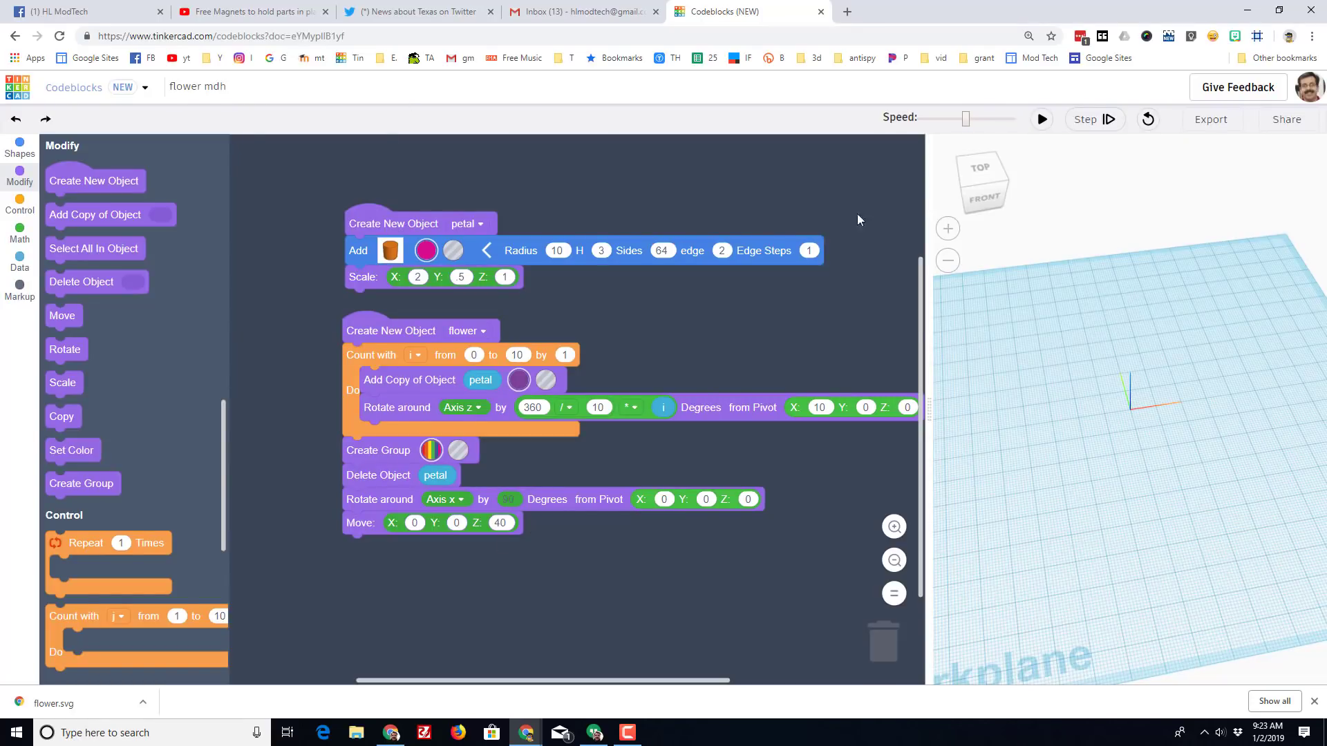
click(1042, 118)
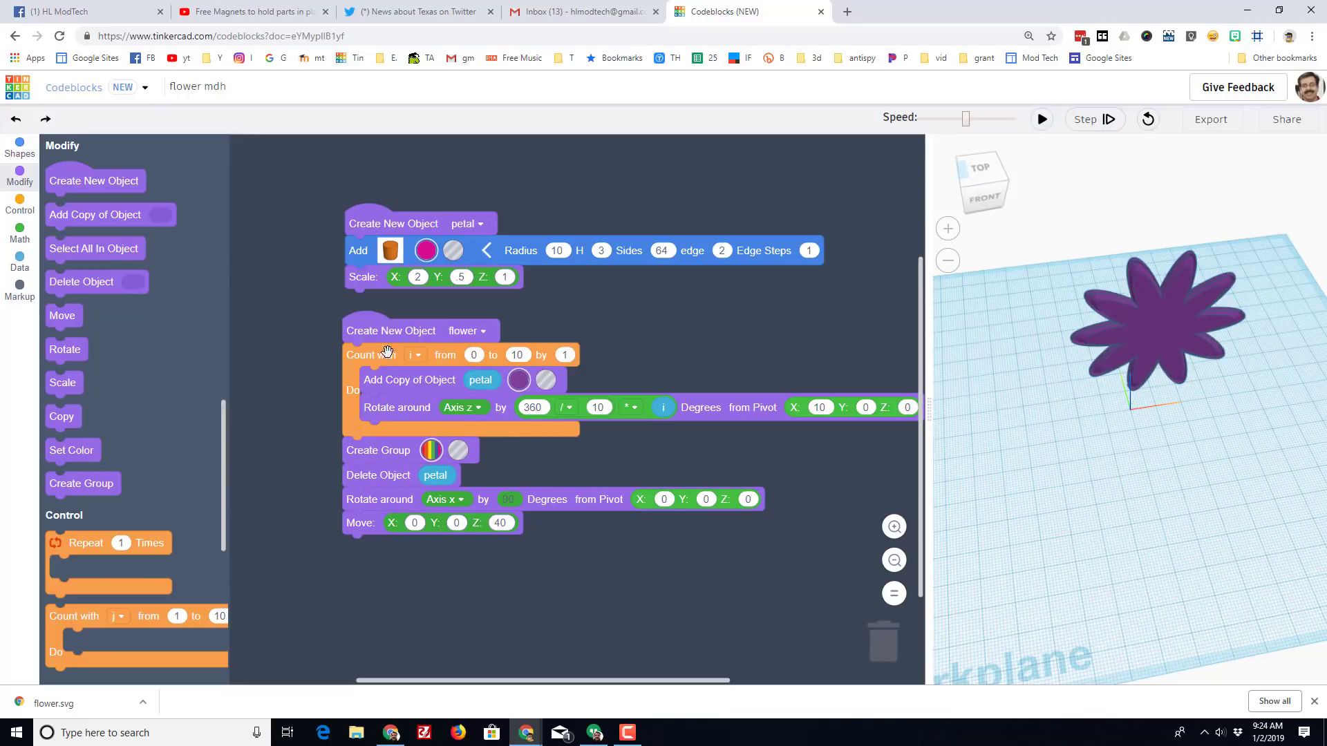
drag(385, 332, 383, 425)
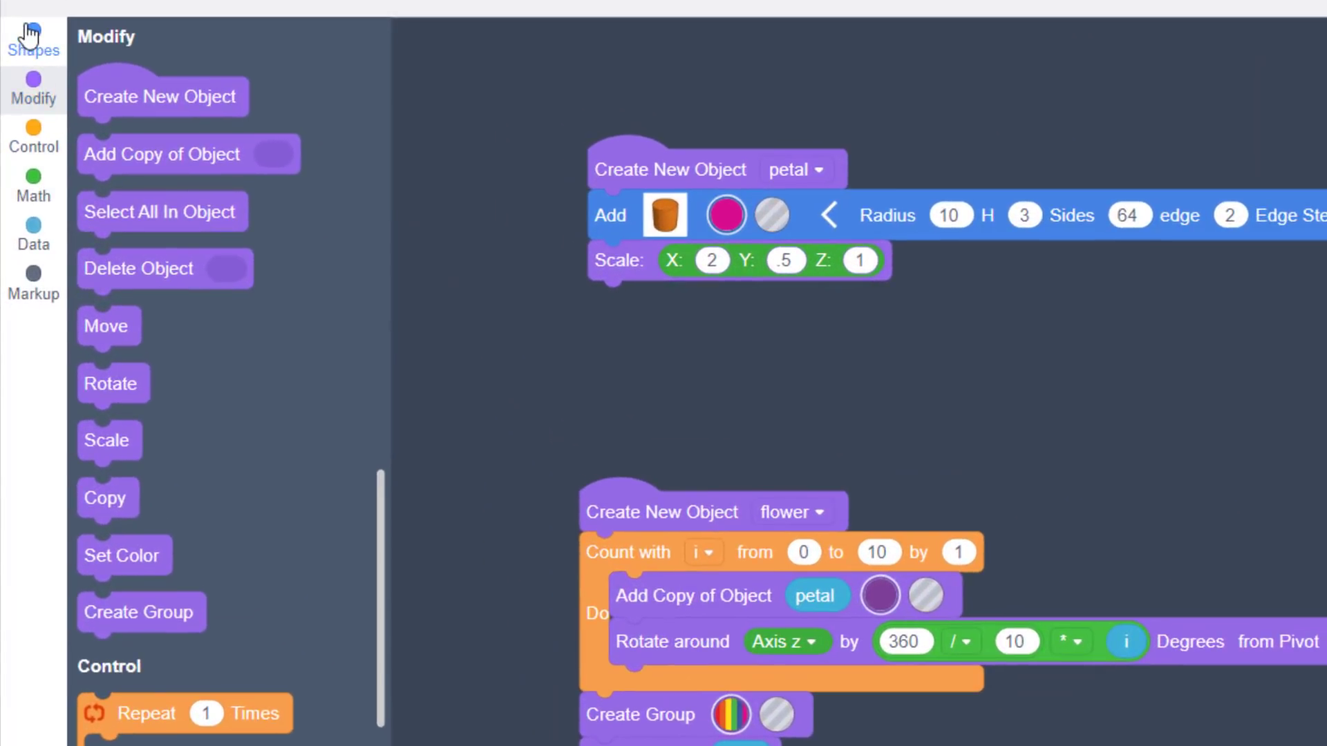
Add a hole cylinder to the petal with radius 6, height 3 and 34 sides.
click(23, 154)
drag(118, 192, 745, 334)
click(770, 308)
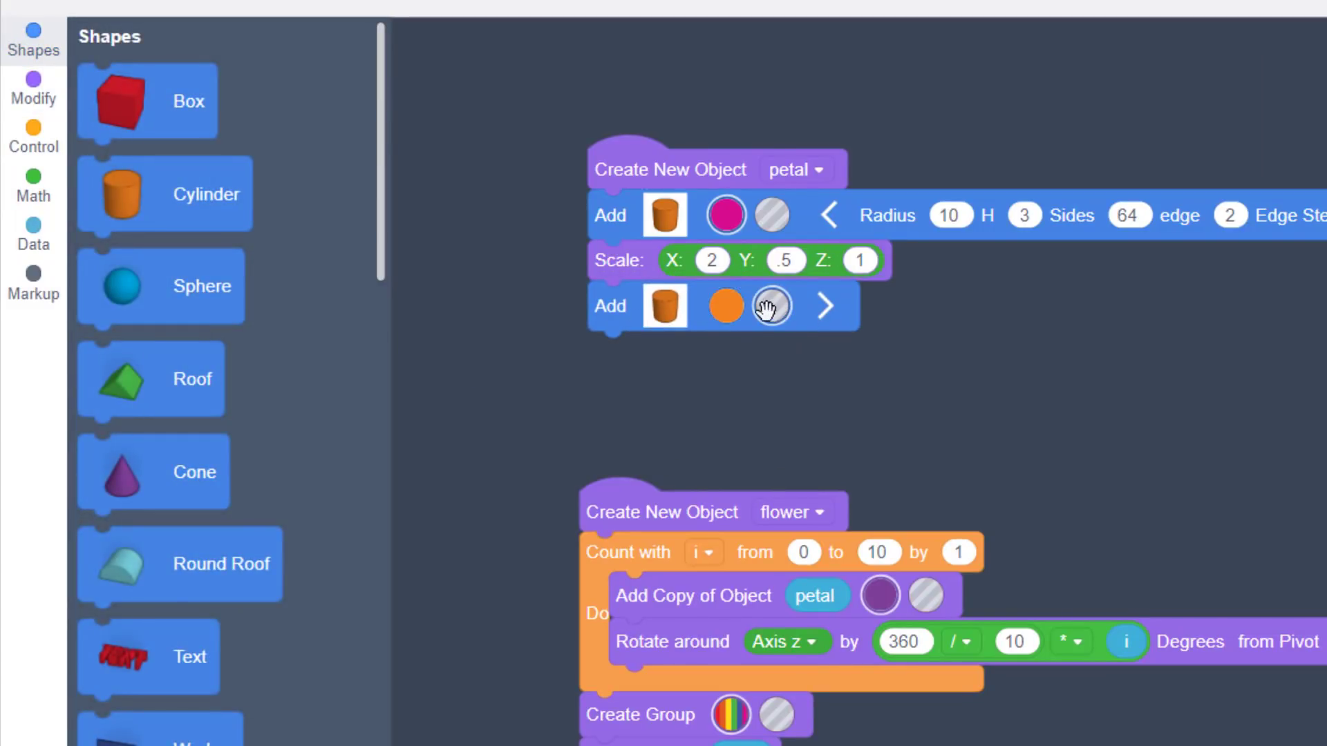
click(826, 307)
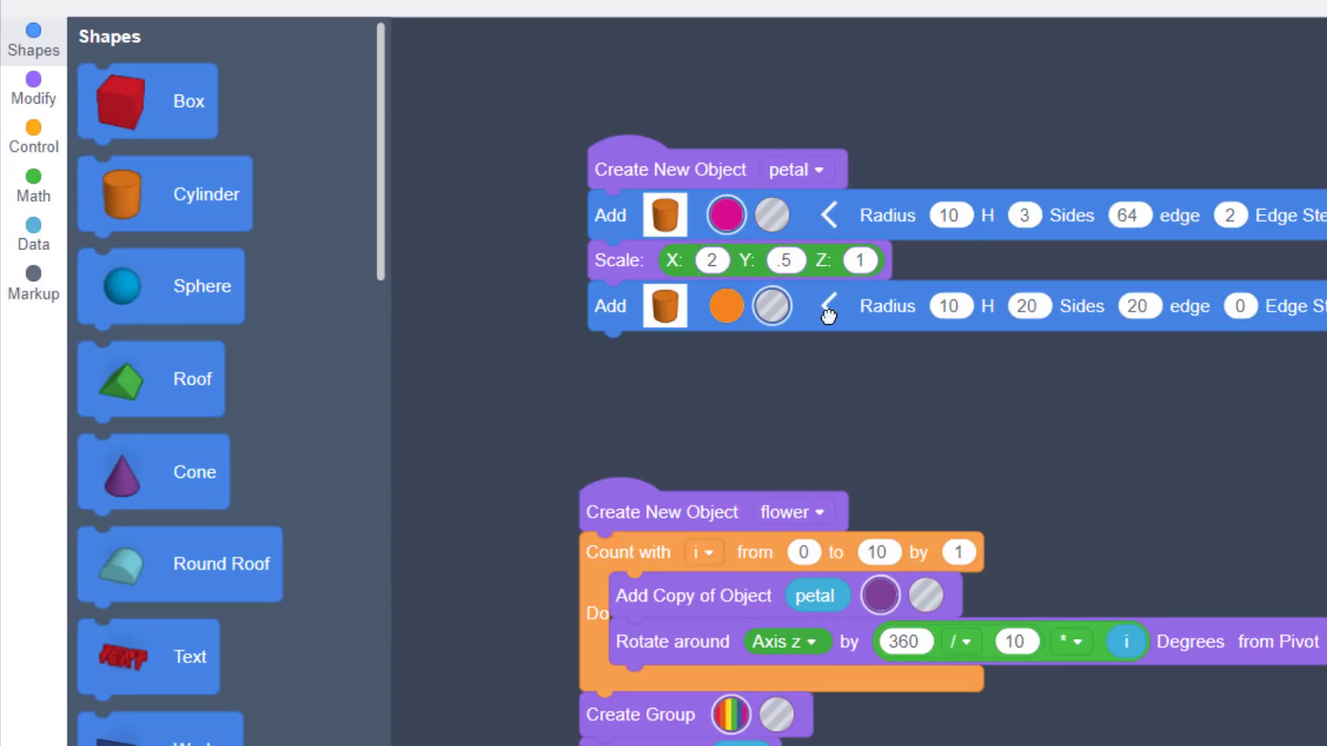
click(957, 311)
text(6)
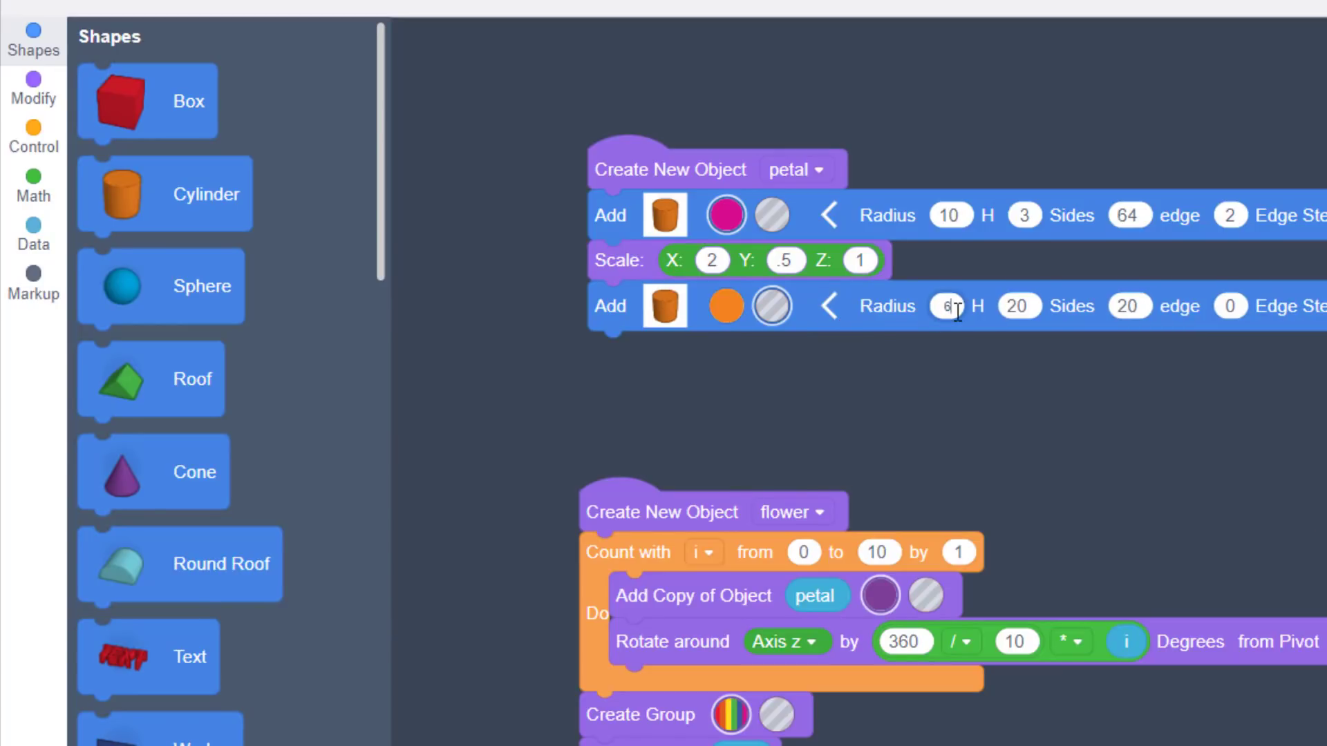
click(1028, 307)
text(3)
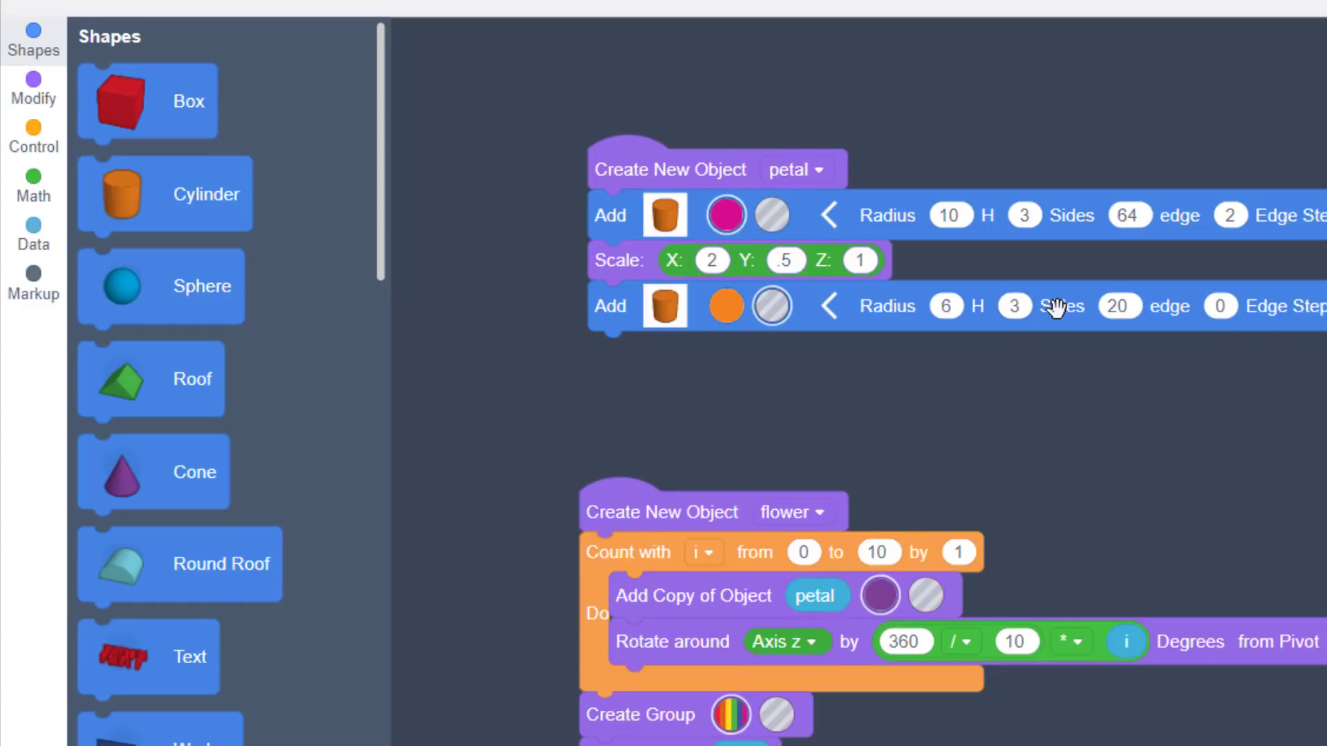
click(1120, 307)
text(34)
Scale the hole cylinder 2 by .5 by 1.5.
click(36, 94)
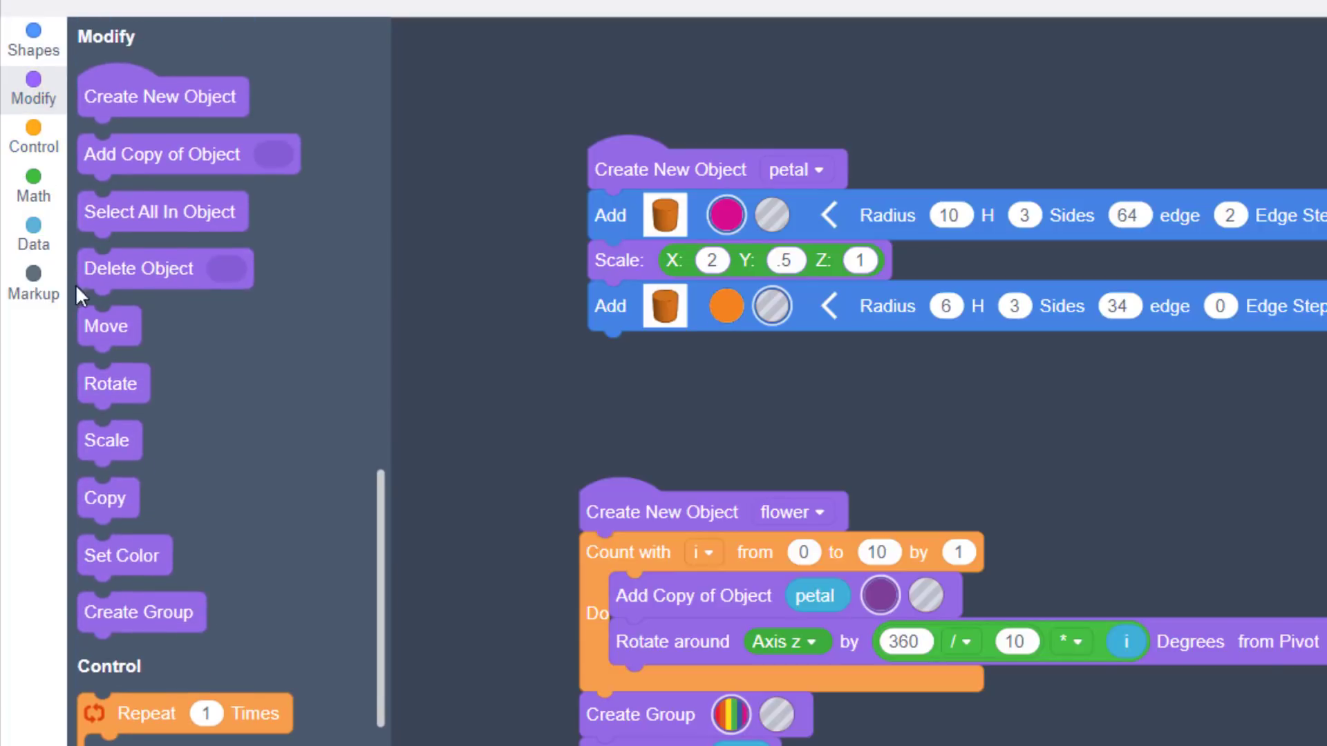
drag(121, 425, 636, 360)
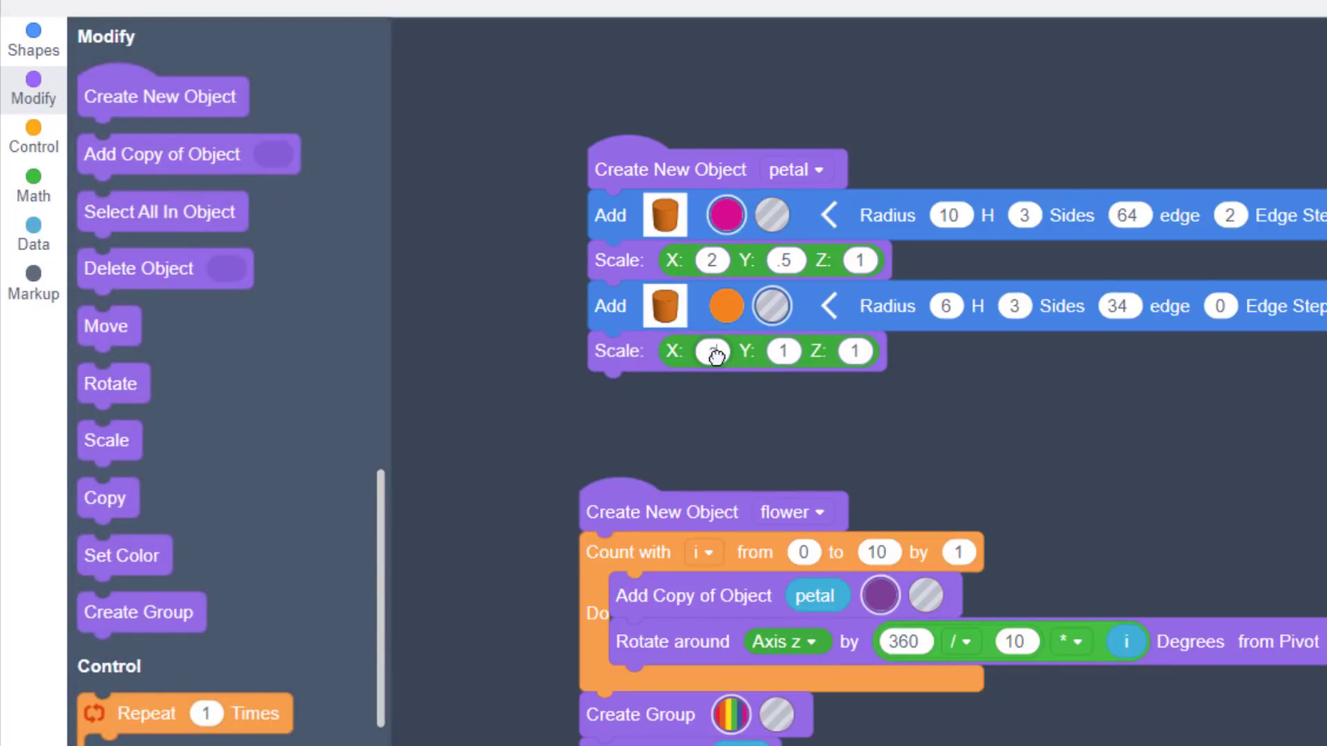
click(786, 353)
text(.5)
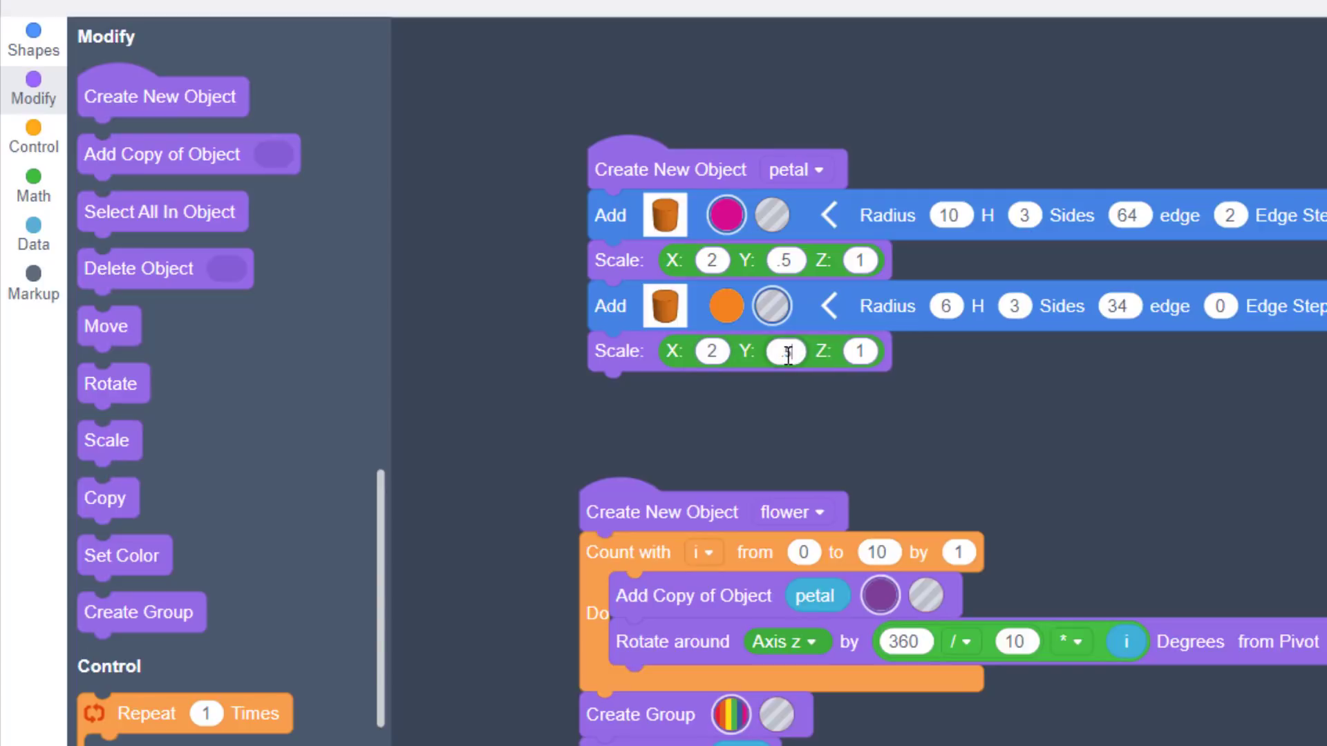
click(864, 351)
text(.5)
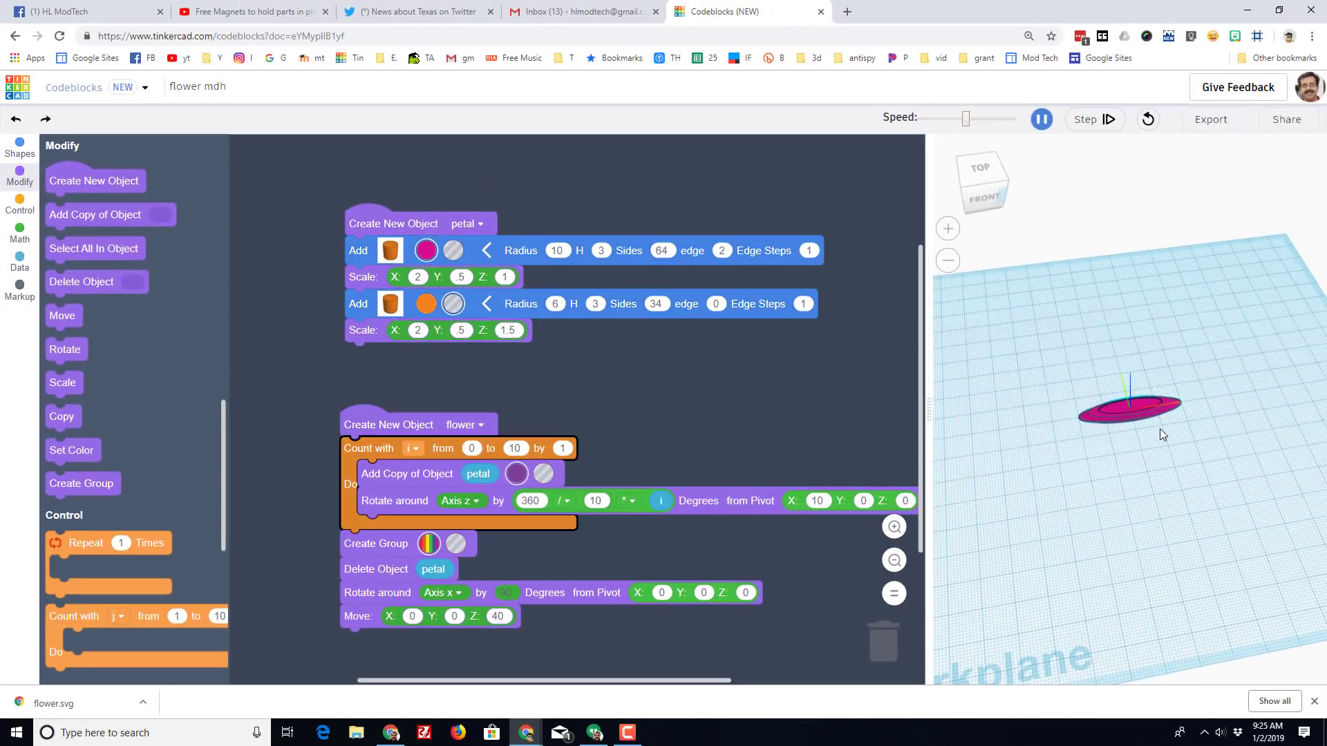
Group the petal's solid and hole cylinders, rerun the code, and view the hollow petals face-on.
click(1080, 122)
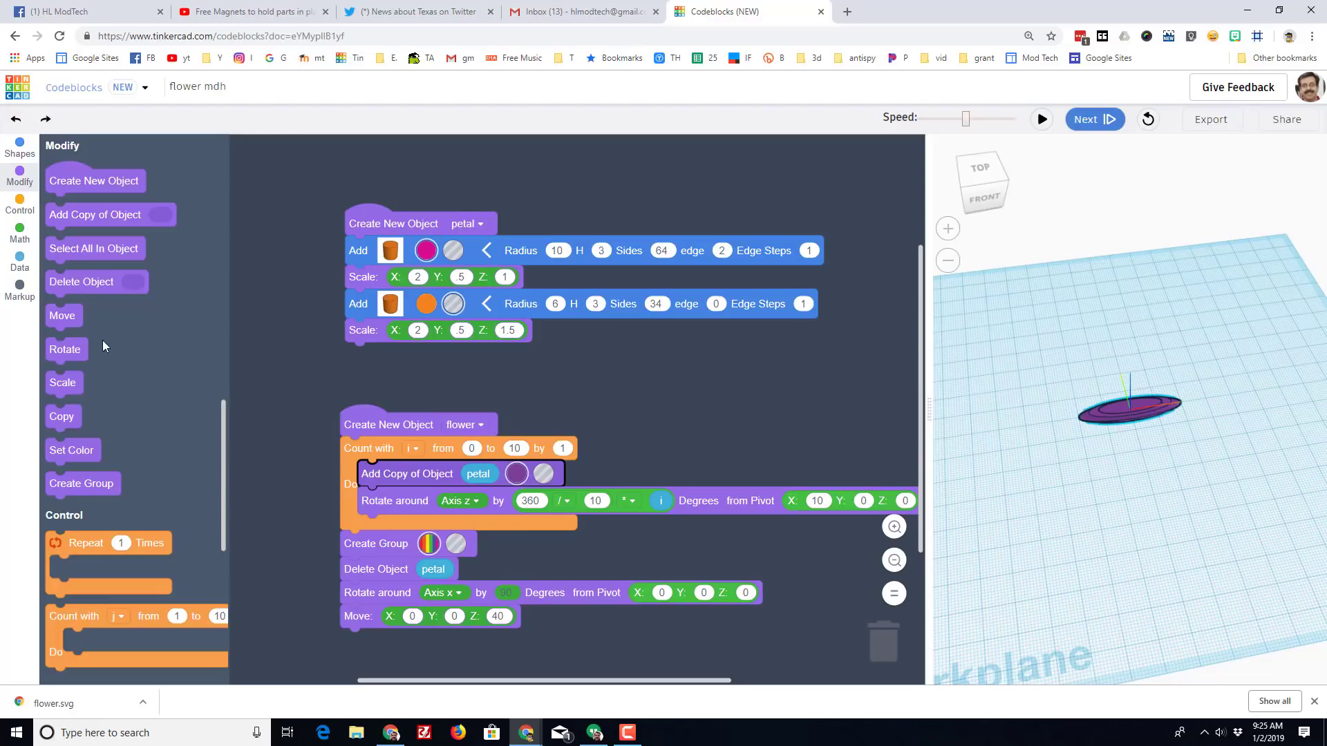
drag(92, 479, 372, 361)
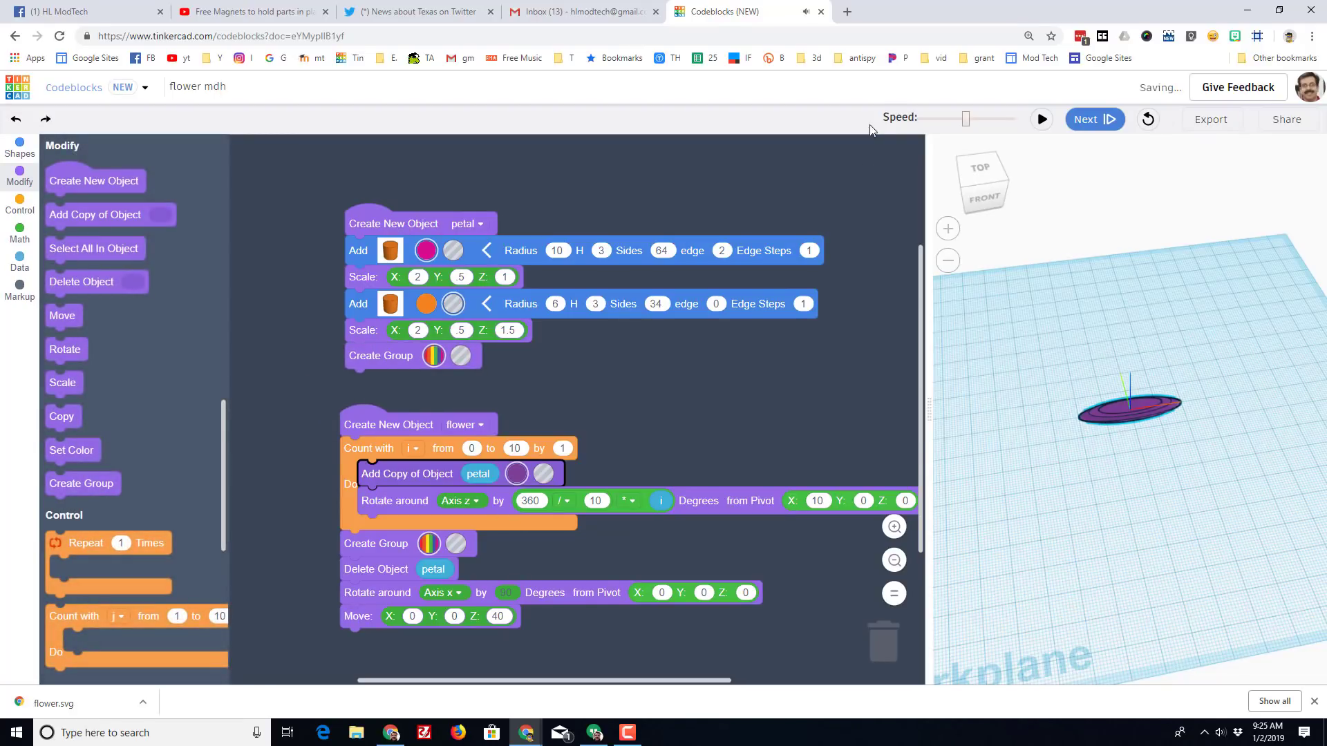
click(1042, 119)
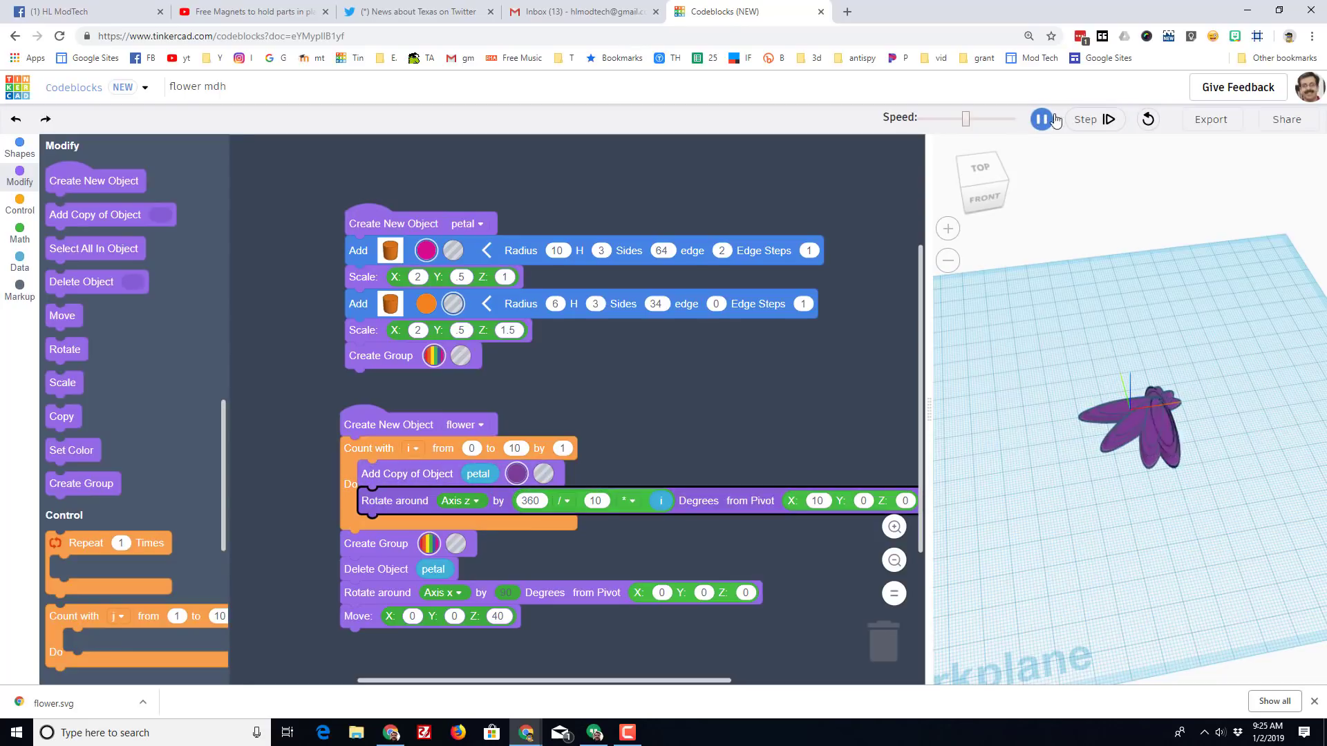
click(1146, 119)
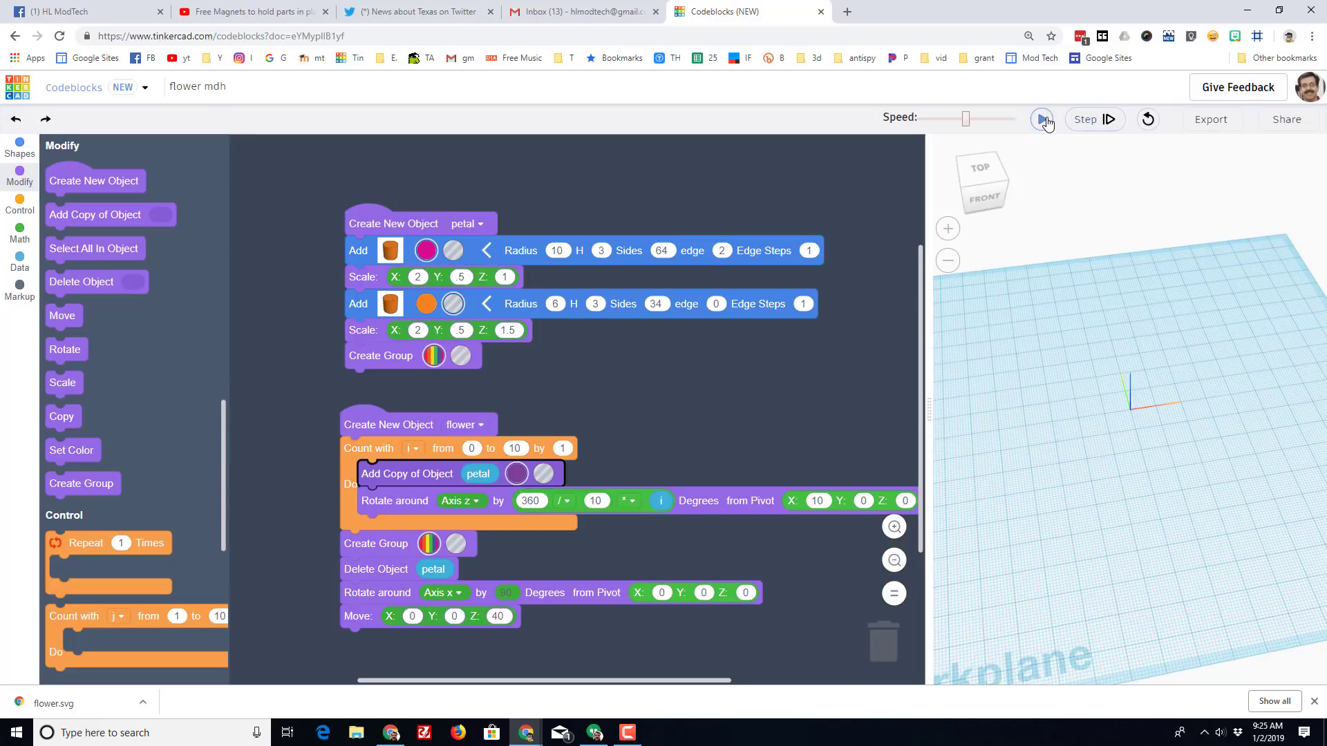
click(1043, 120)
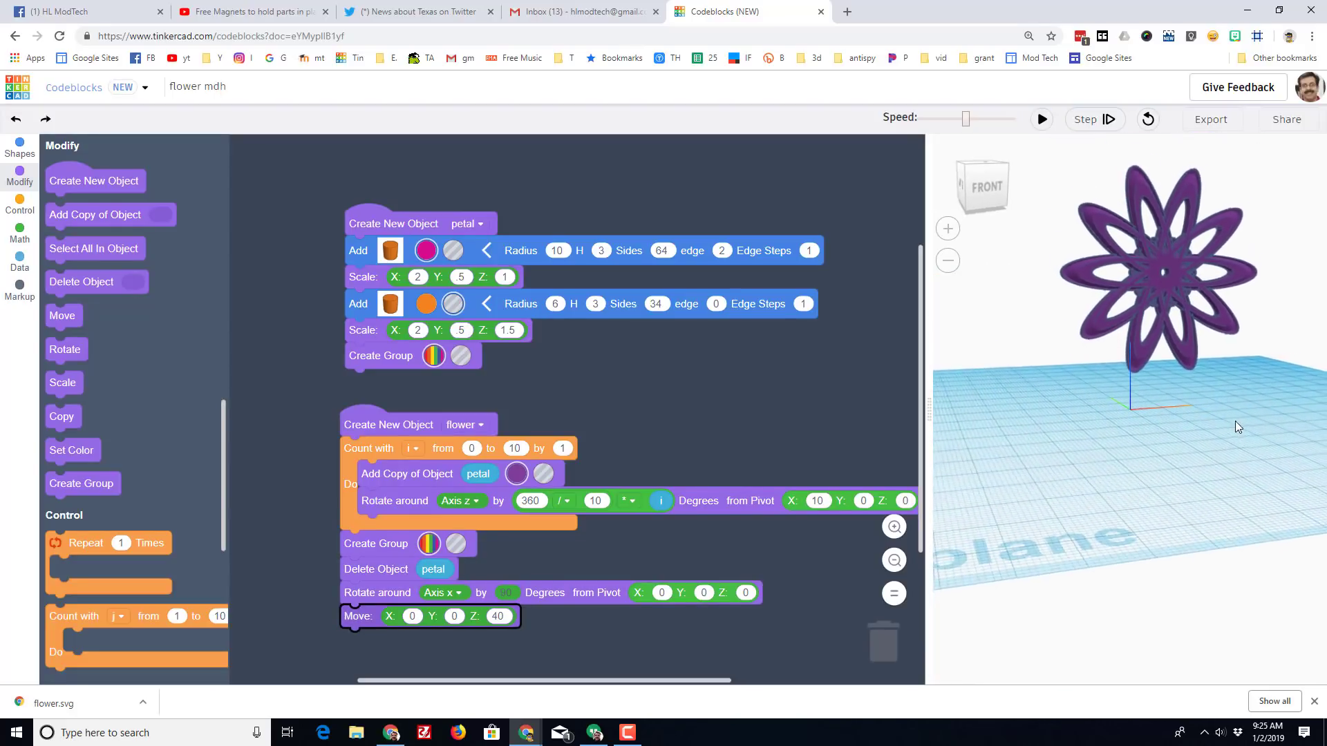
right_drag(1235, 421, 1175, 443)
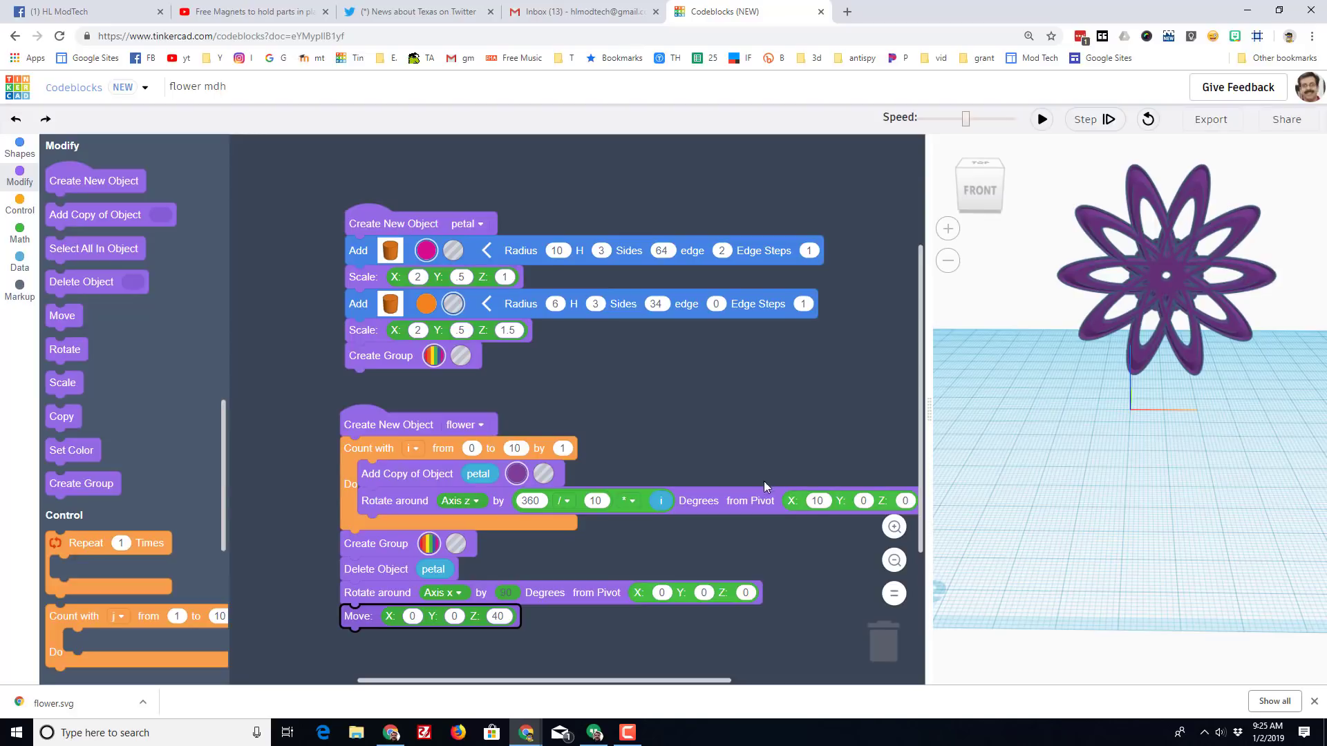
click(1211, 119)
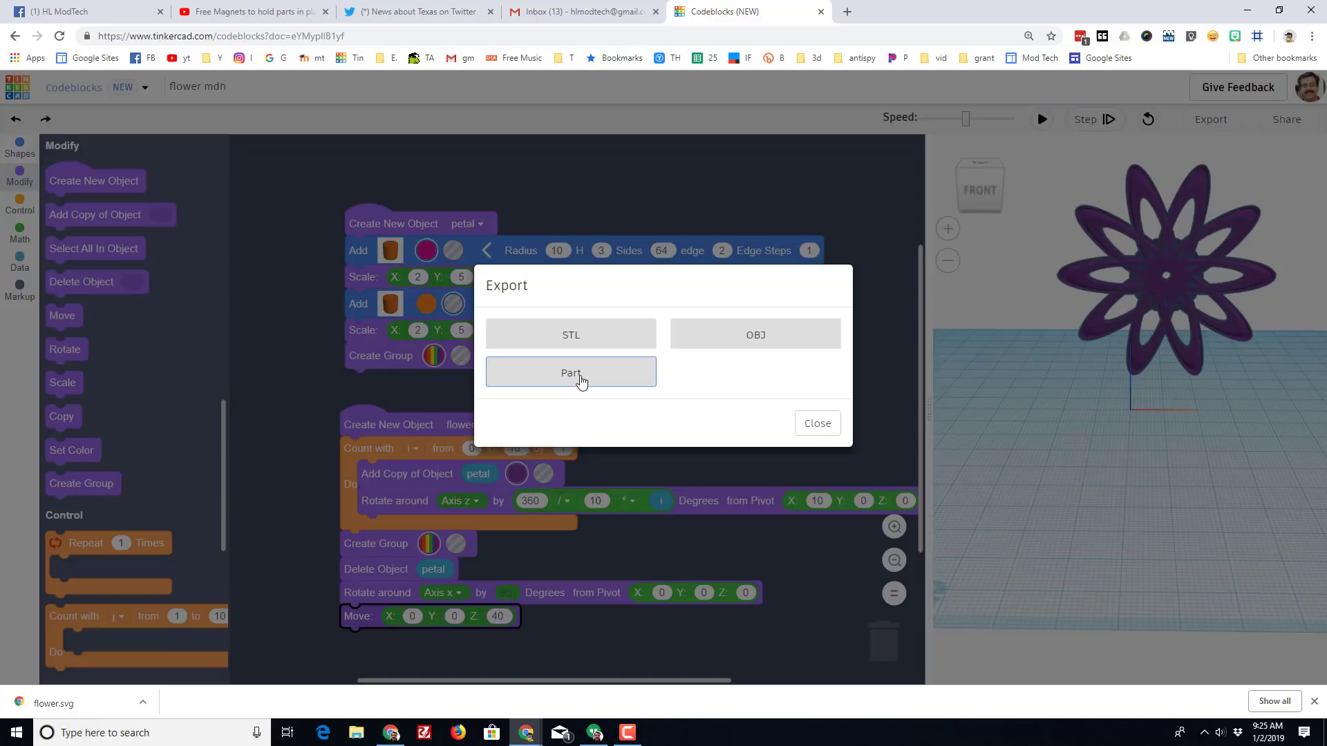
Export the flower as a Part named 'flower'.
click(580, 379)
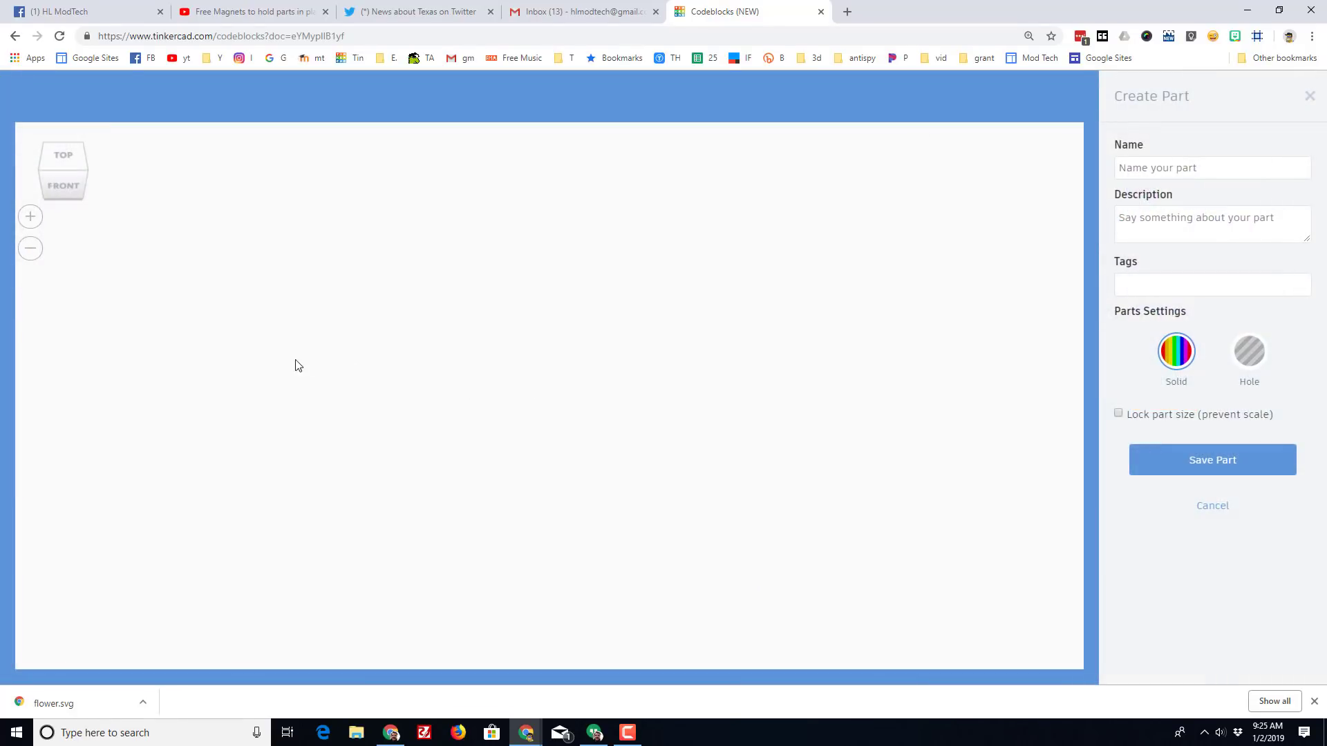
click(1166, 167)
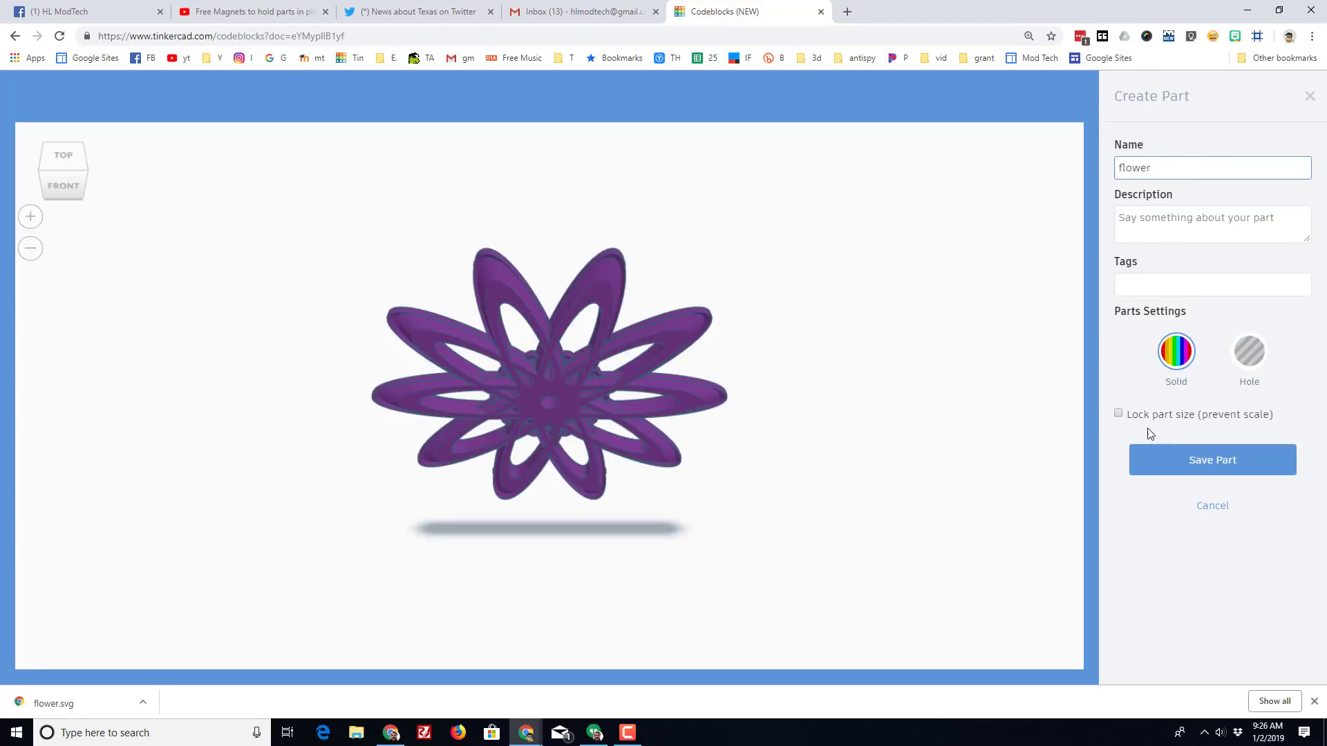
click(1217, 462)
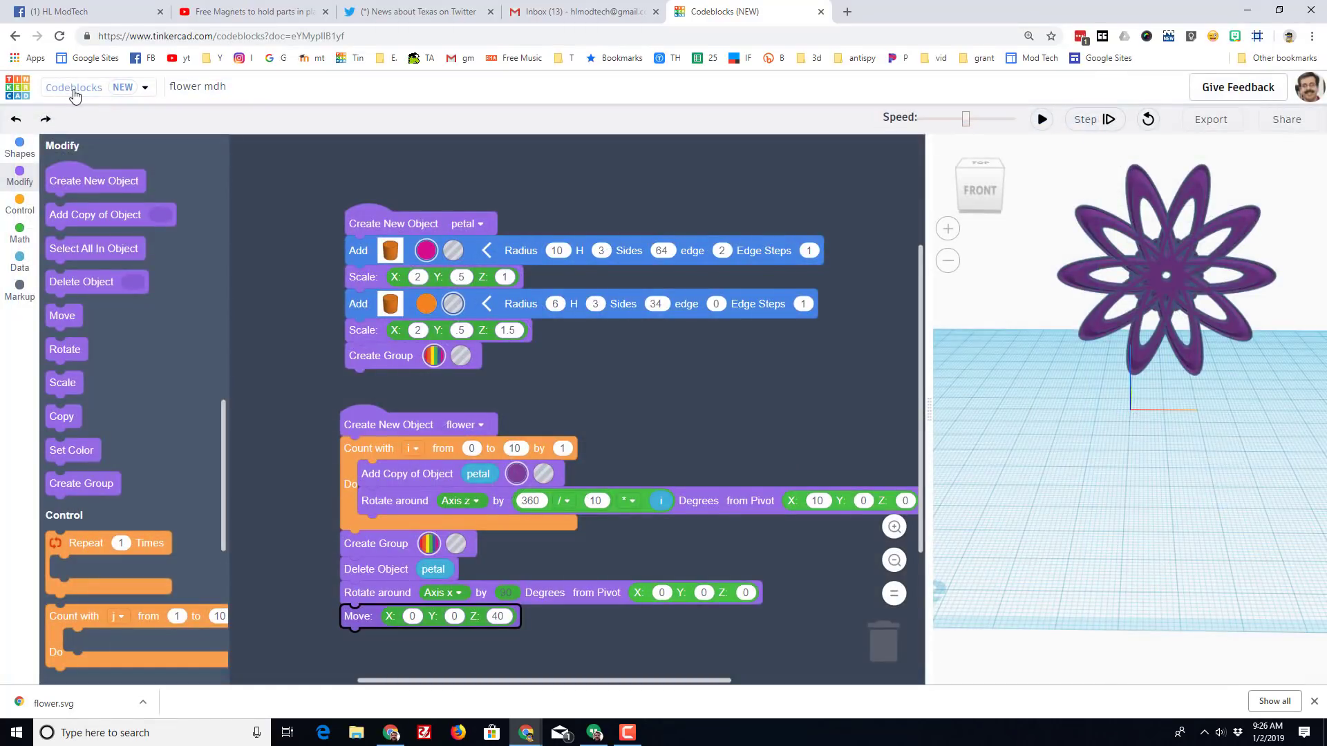
Start a new Tinkercad design and switch the shapes panel to Part Collection.
click(19, 90)
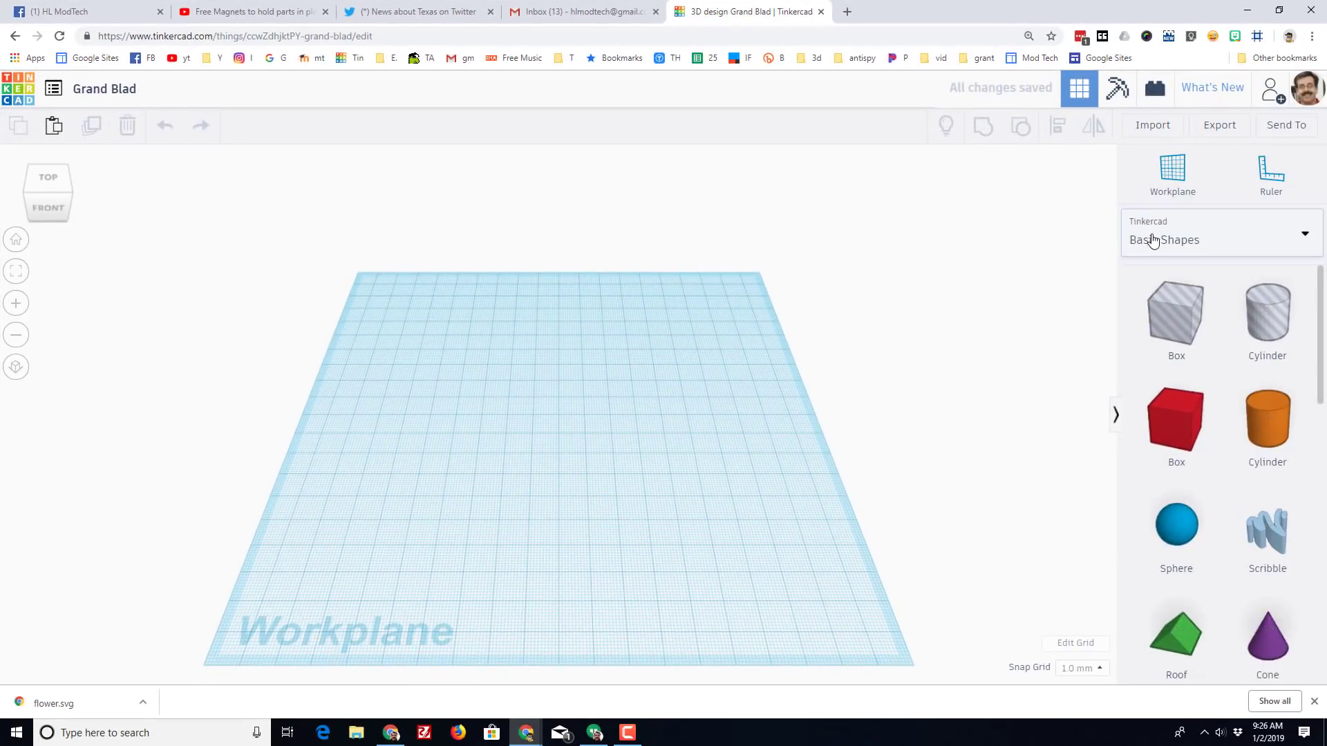
click(1163, 240)
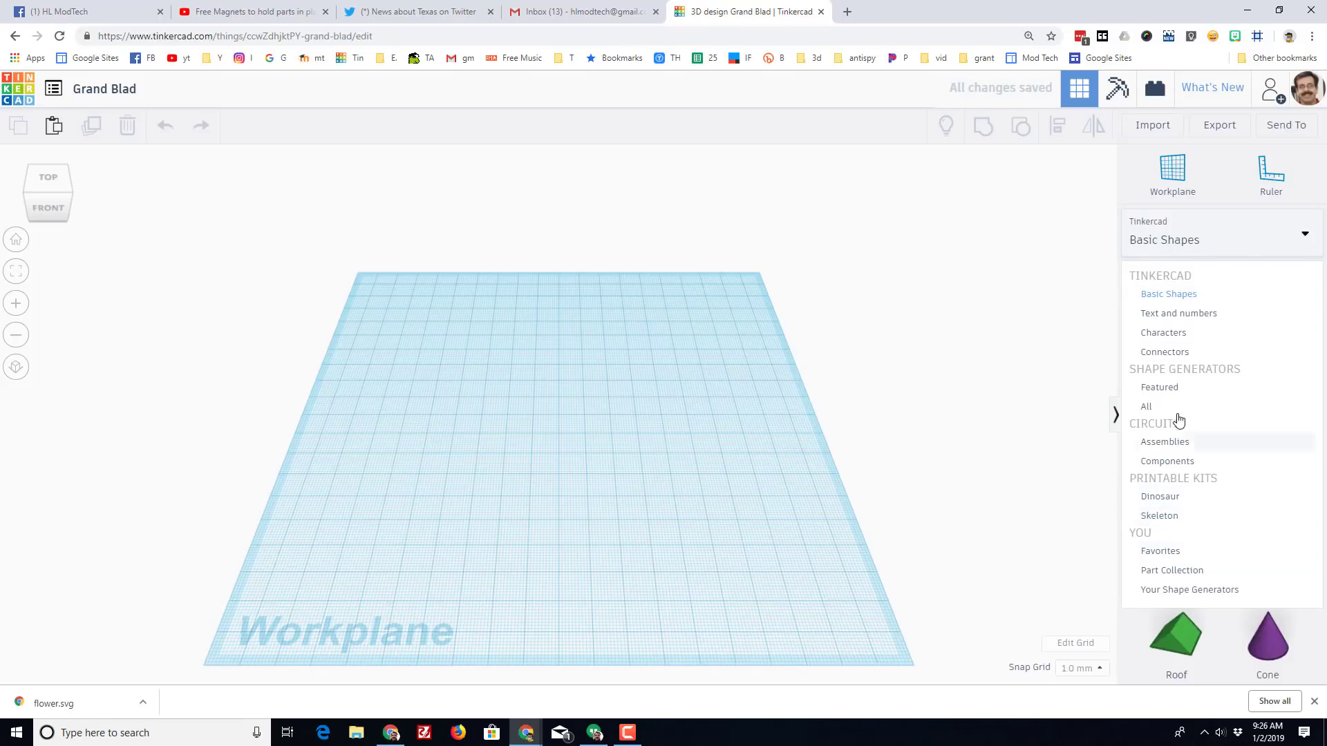
click(1173, 571)
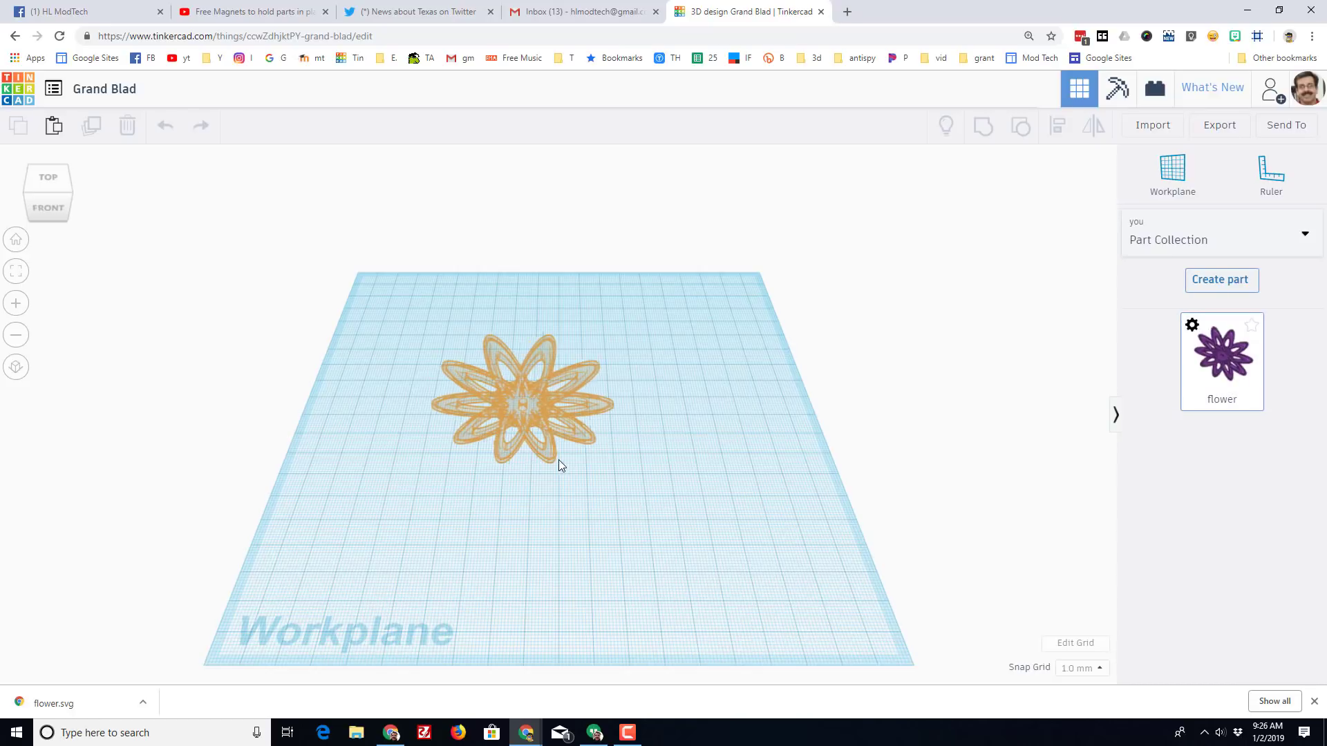
Place the flower part flat on the workplane and nudge it about 1 mm right.
click(594, 473)
right_drag(563, 479, 513, 460)
drag(480, 246, 533, 332)
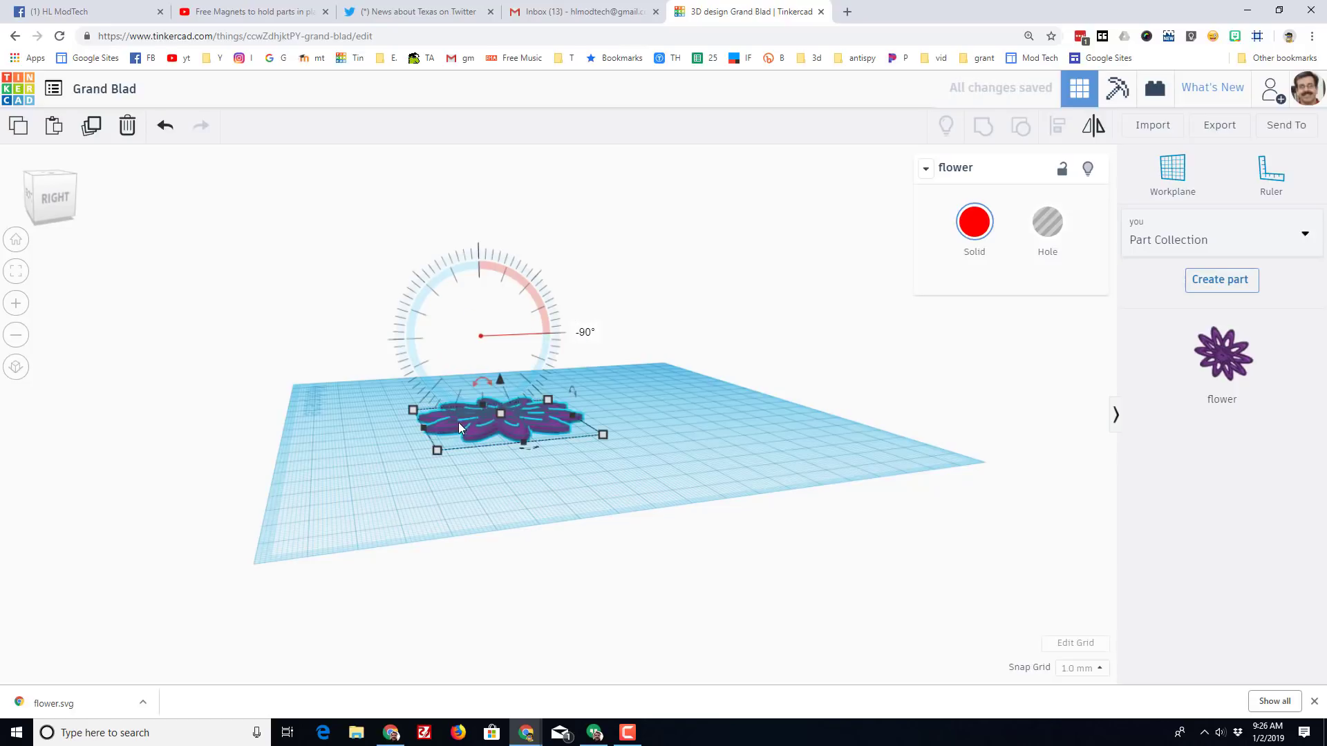
right_drag(459, 422, 581, 496)
click(666, 522)
click(588, 460)
drag(590, 458, 592, 459)
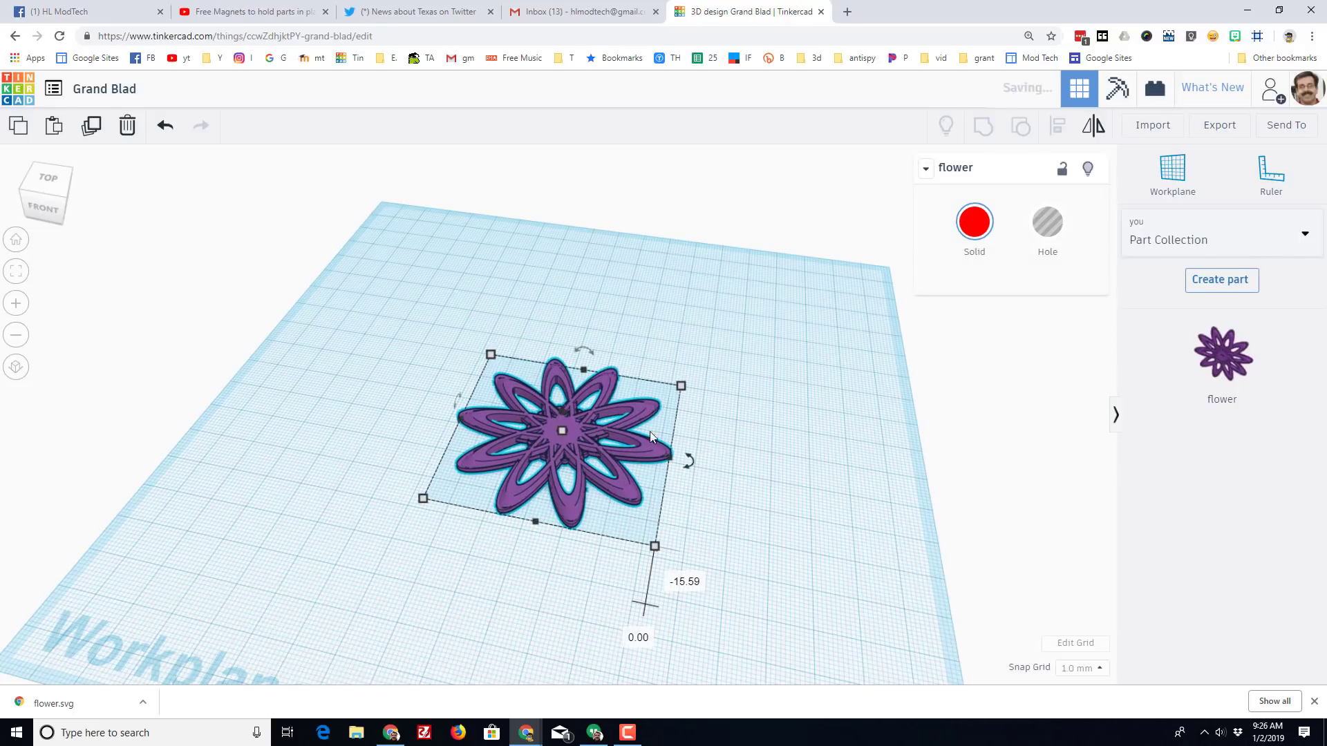
Export the flower for laser cutting as flower2.svg and switch to Glowforge.
click(1216, 127)
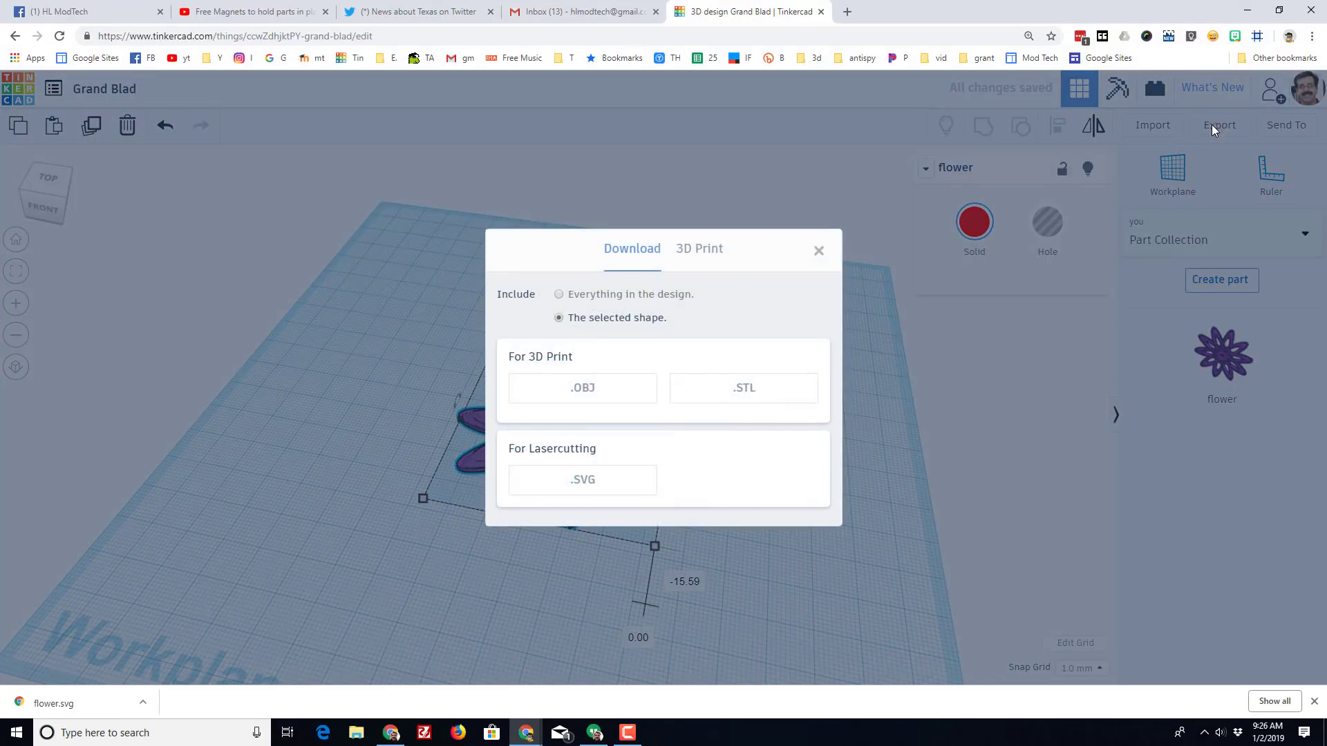
click(592, 495)
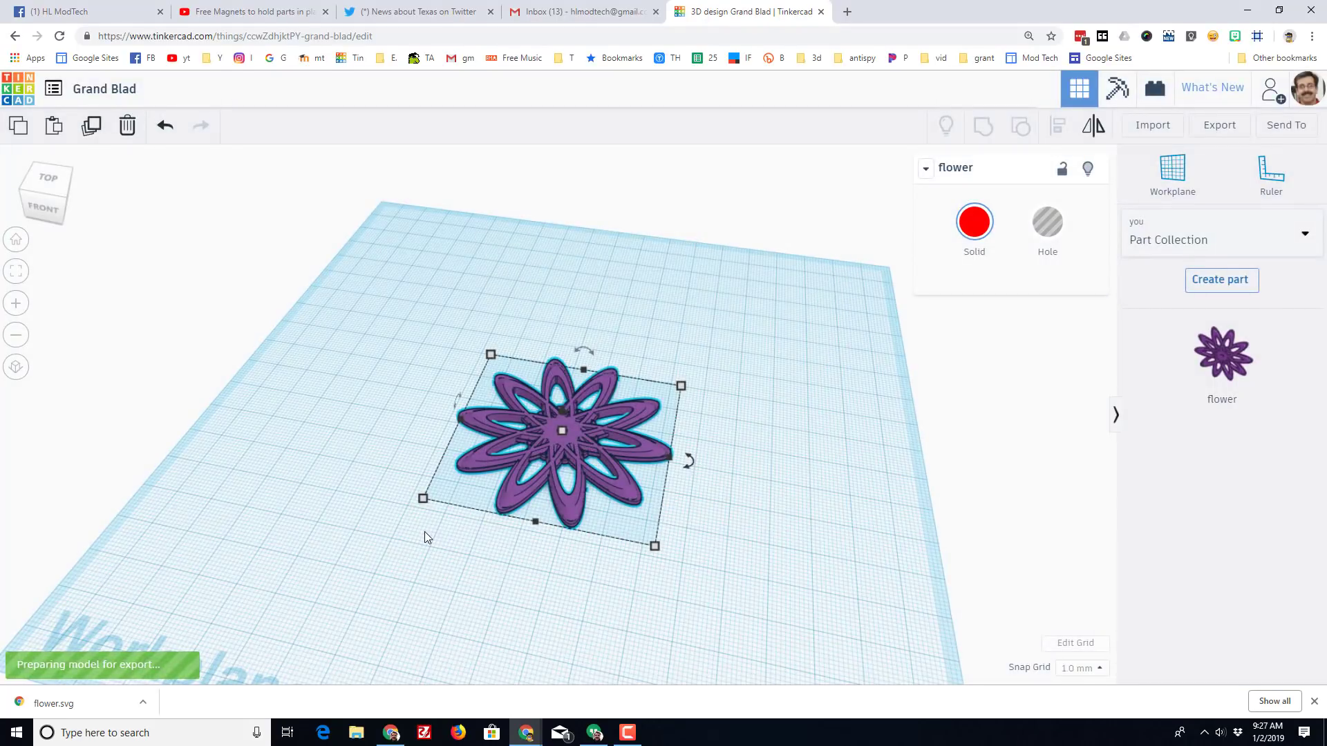
text(flower)
key(Left)
text(2)
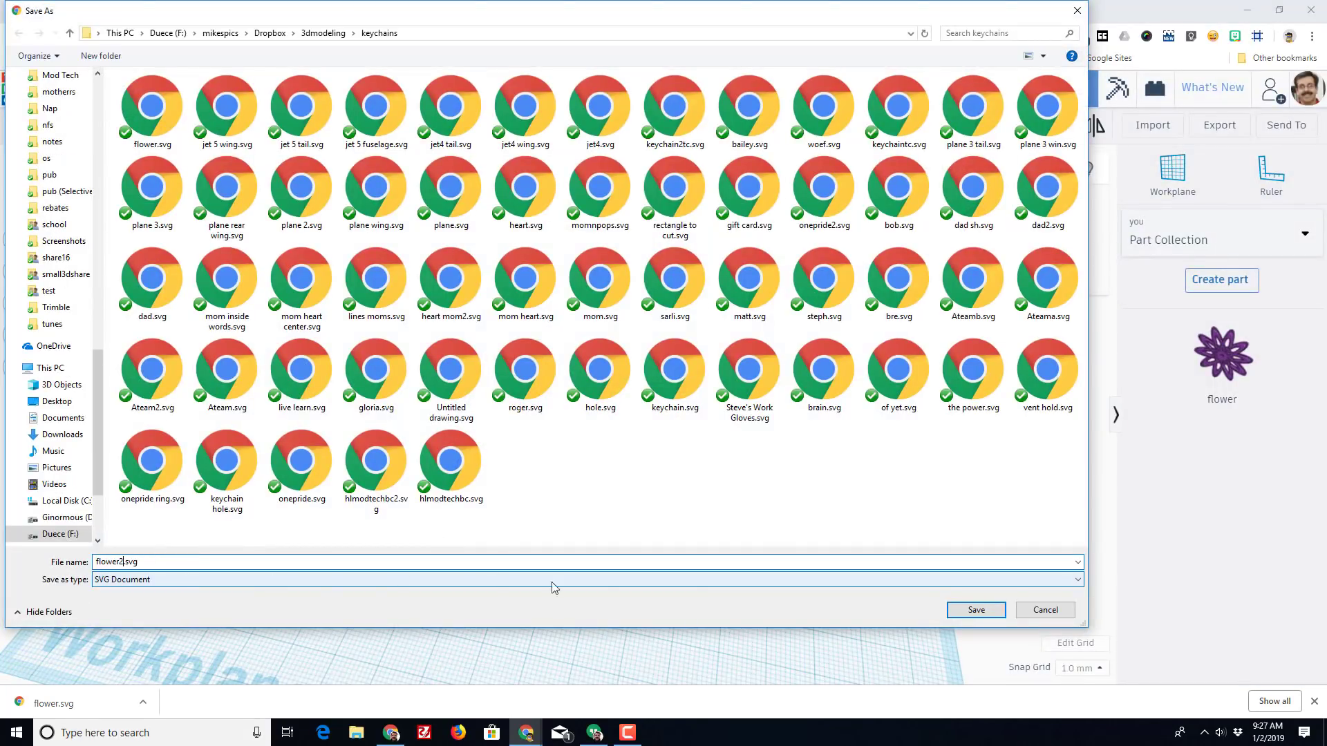
click(976, 609)
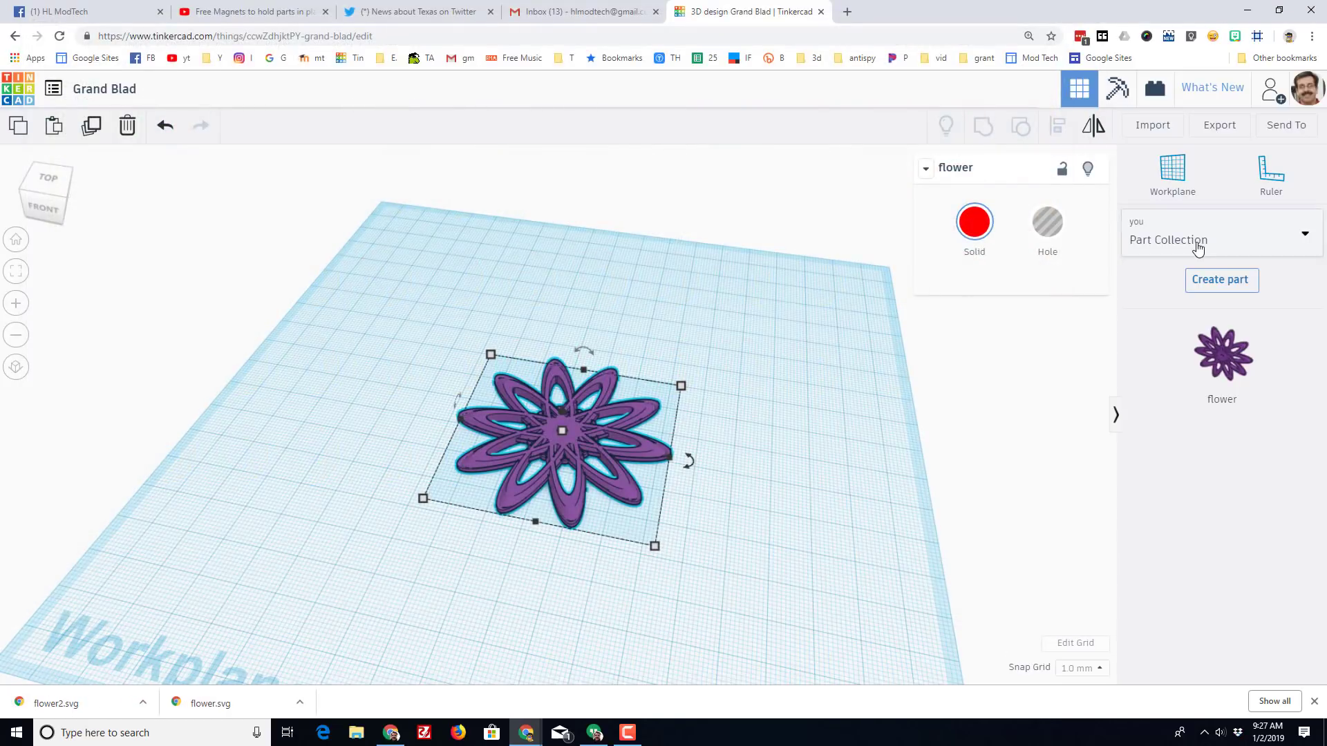
click(392, 732)
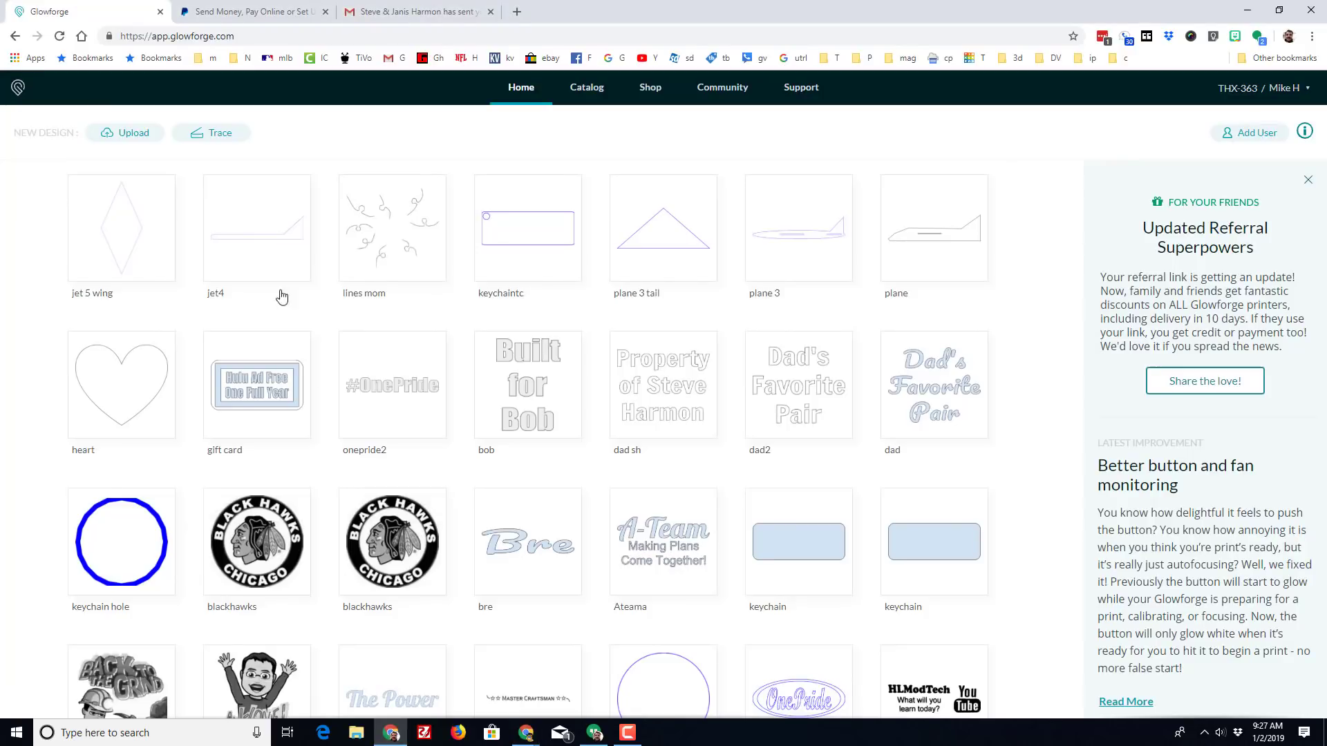
Upload flower2.svg as a new design and drag the flower onto the cardboard.
click(121, 135)
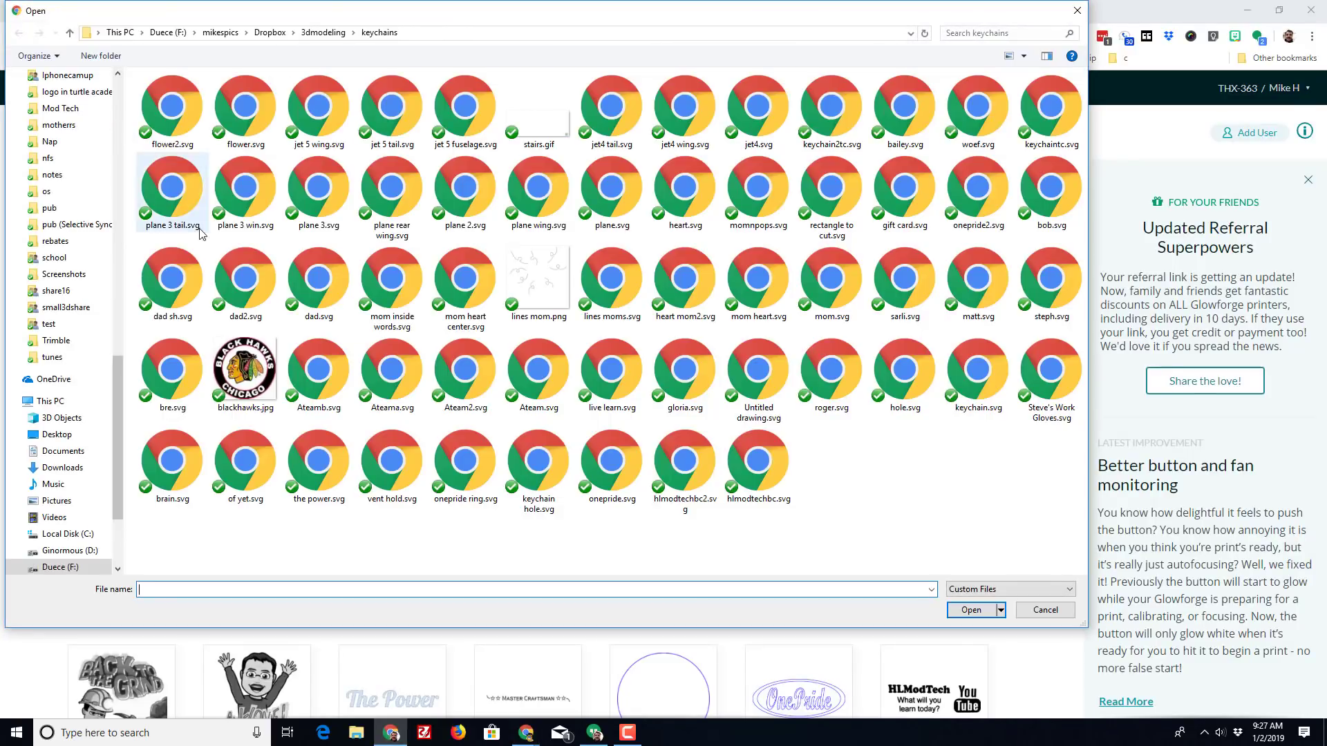
click(172, 131)
double_click(172, 131)
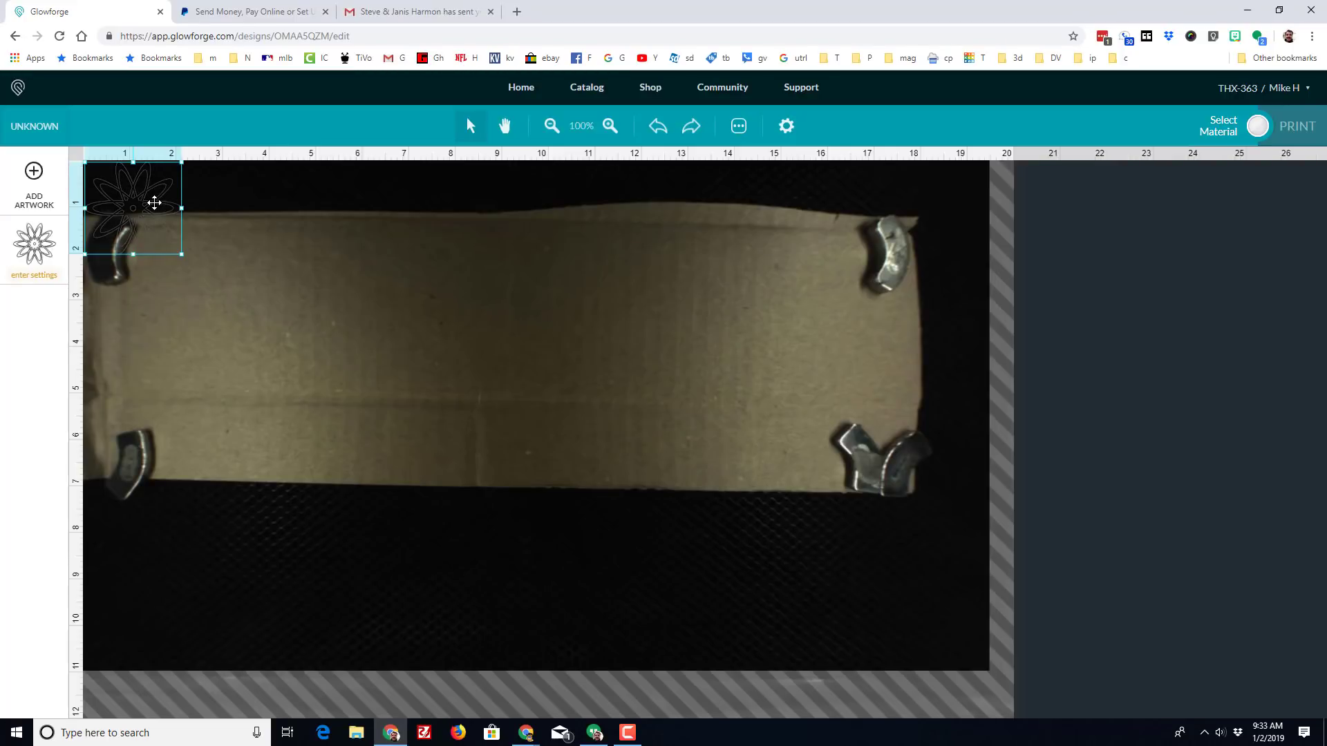
drag(154, 202, 240, 284)
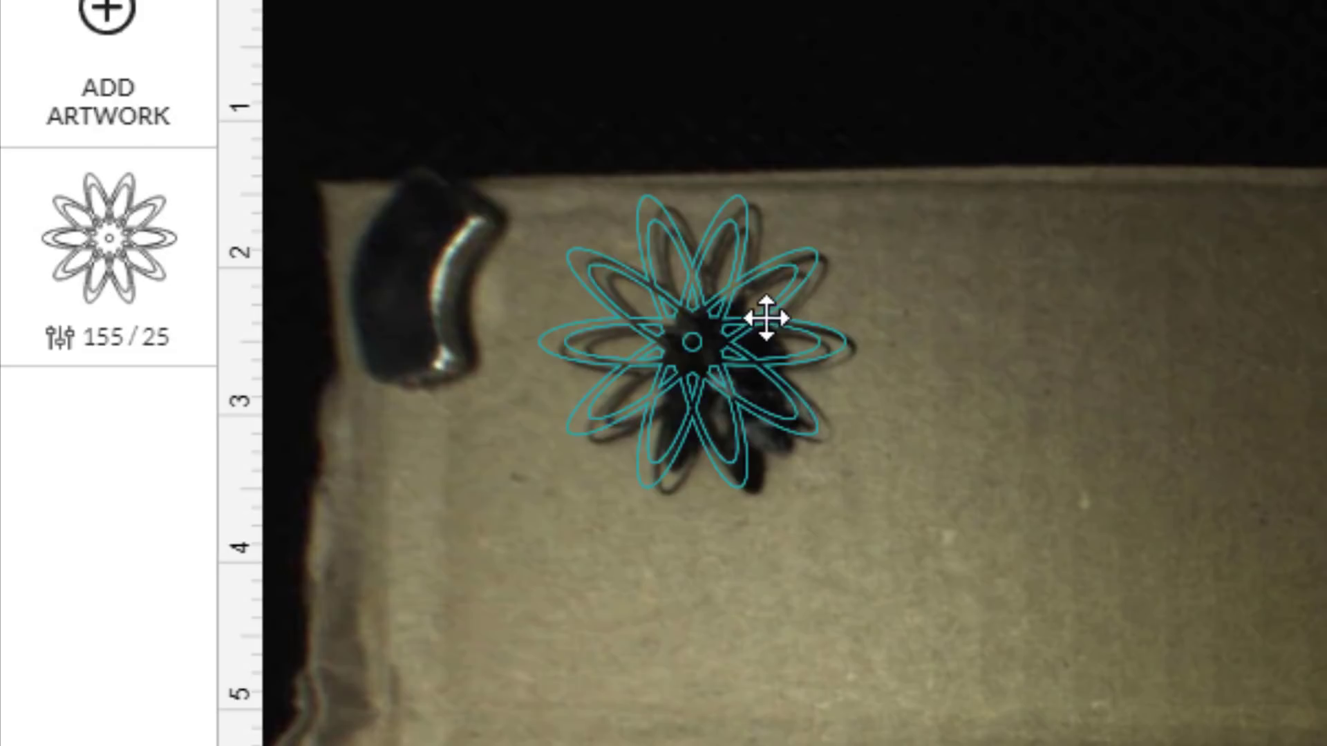
Move the flower right along the cardboard and set its cut to 1 pass.
drag(766, 318, 1181, 341)
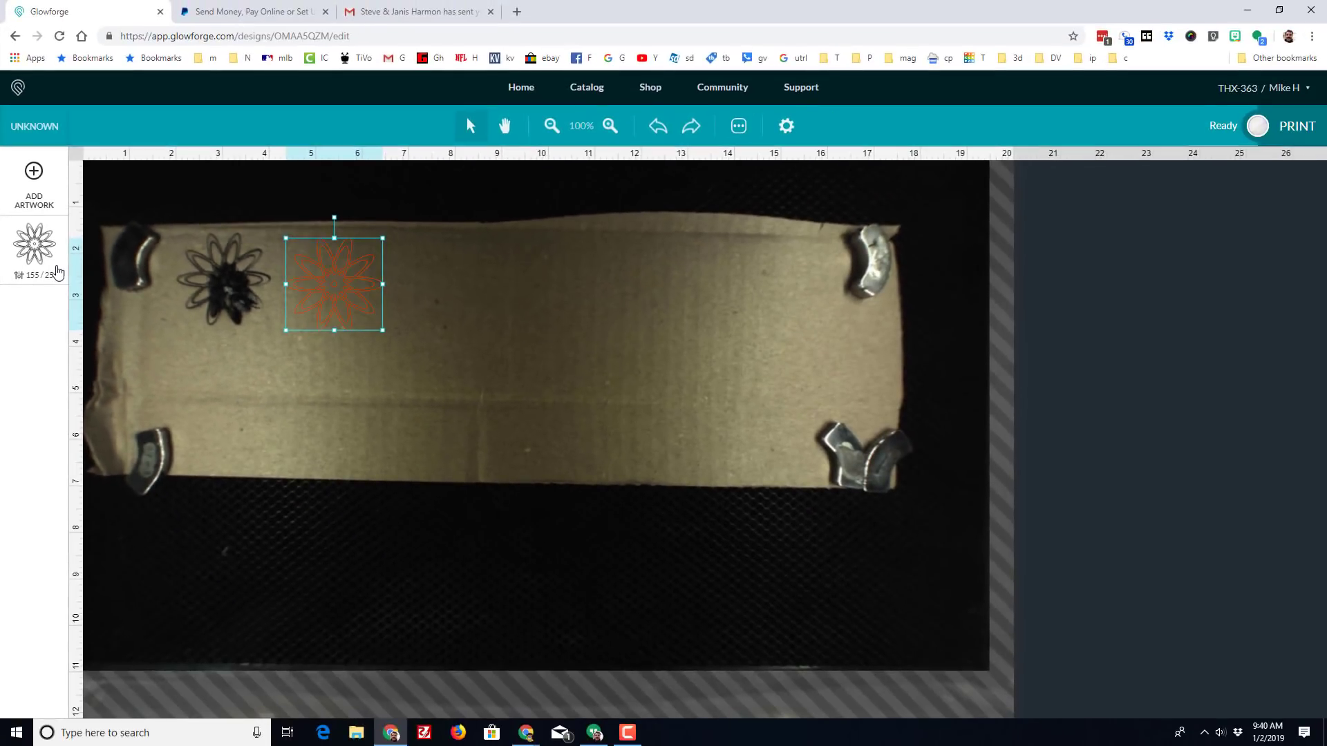
click(48, 266)
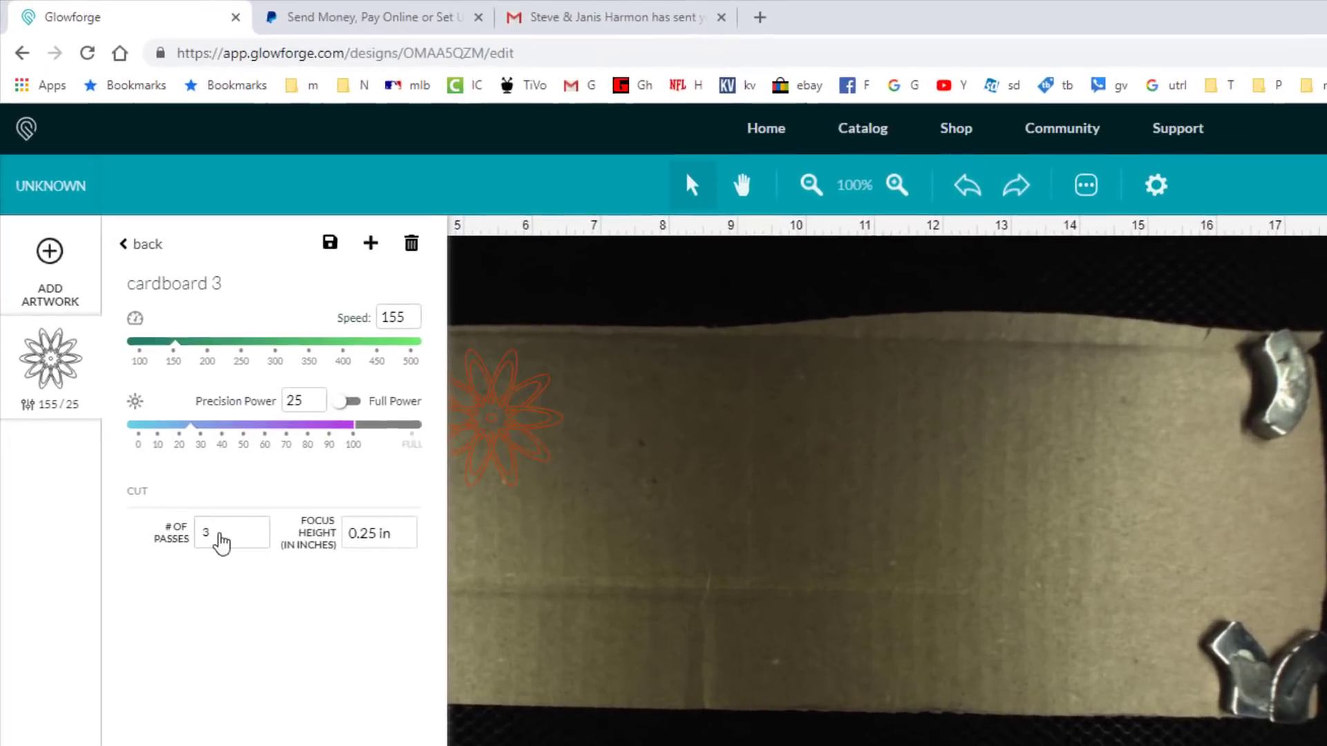
click(160, 399)
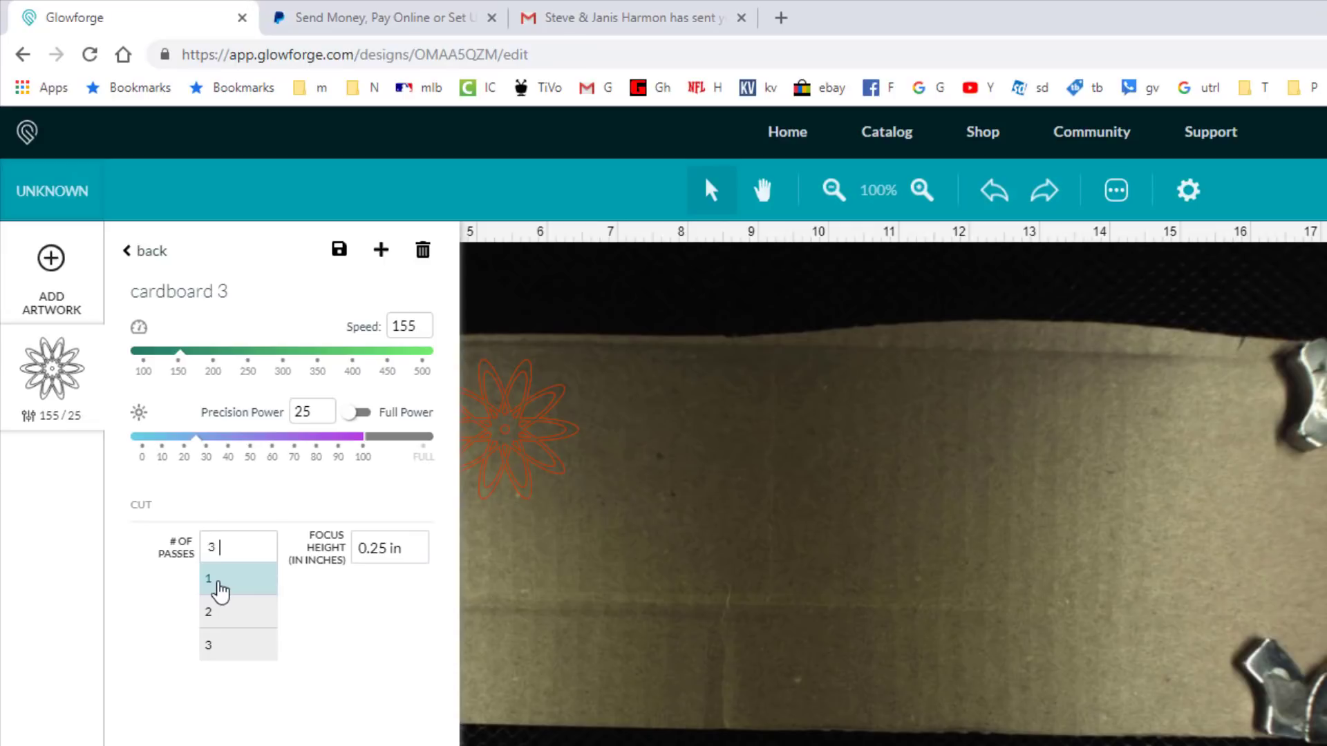
click(220, 590)
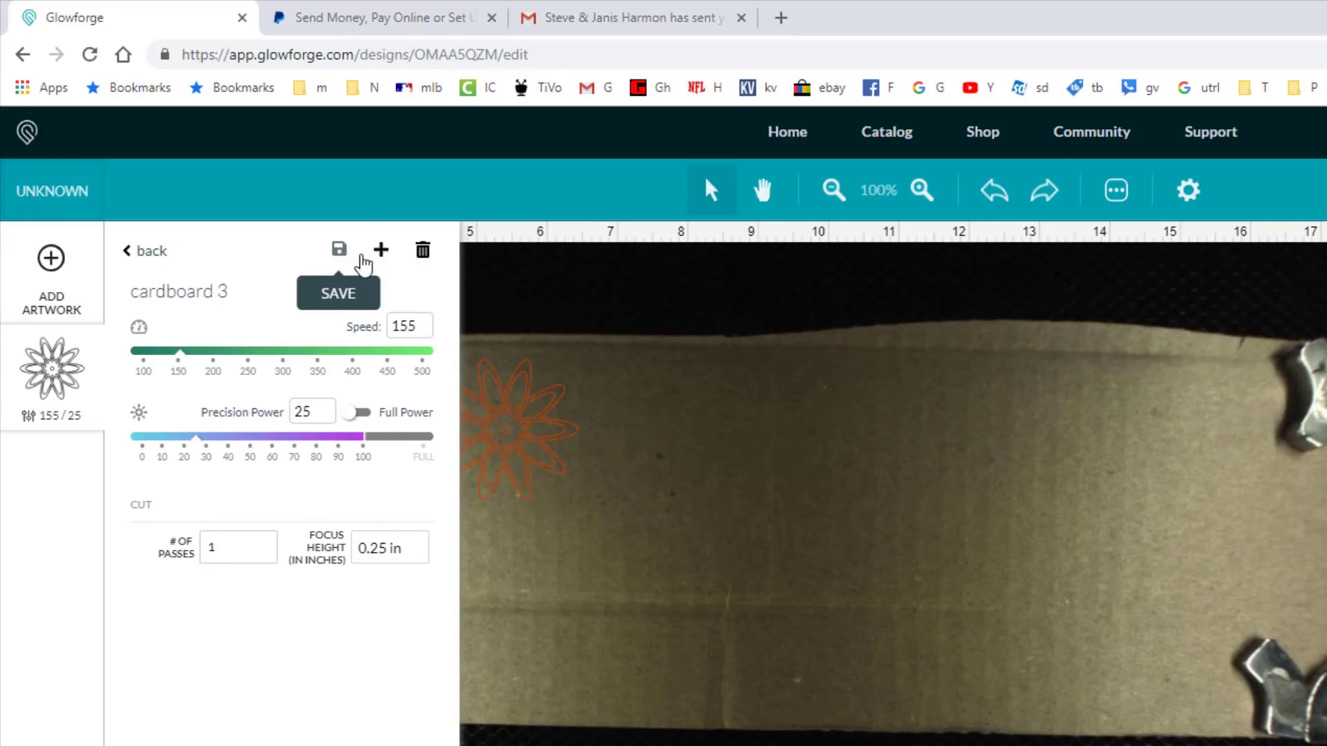
Save the cut setting as 'cardboard' with Precision Power 30.
click(379, 259)
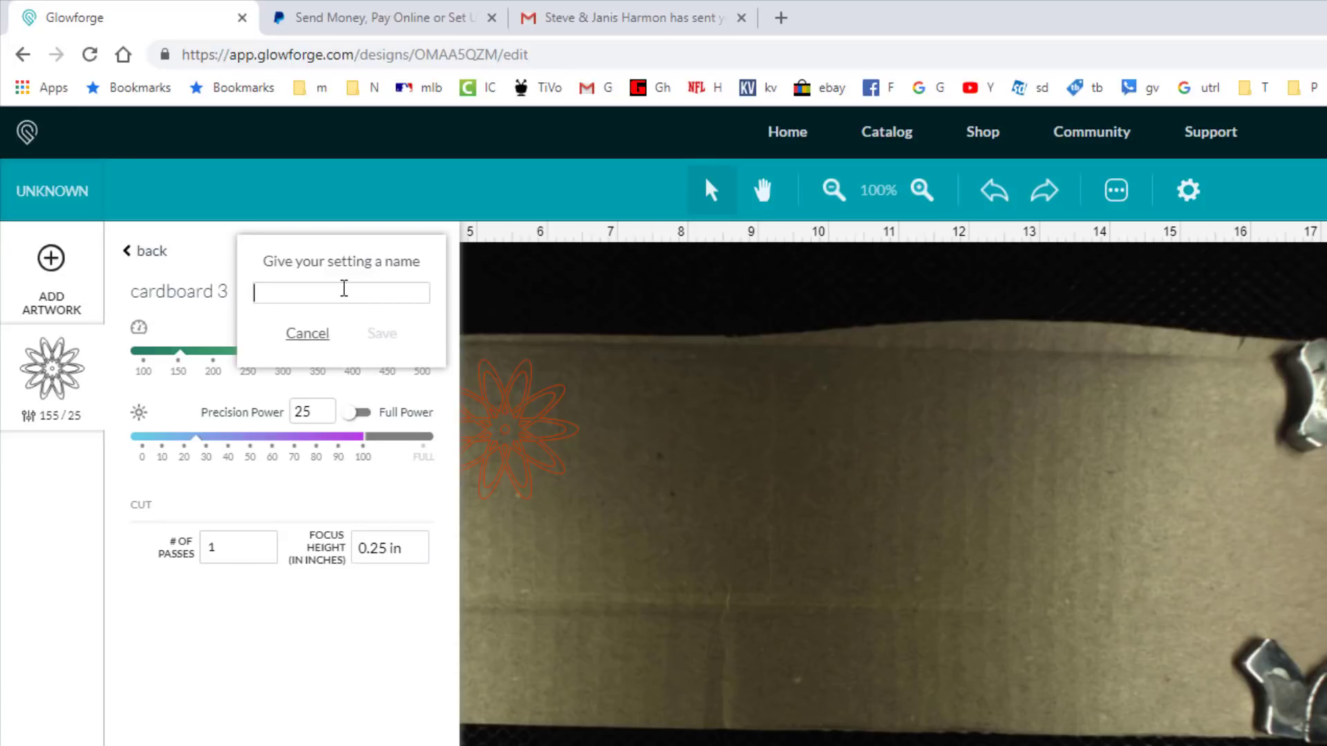
text(cardboard 1 lap)
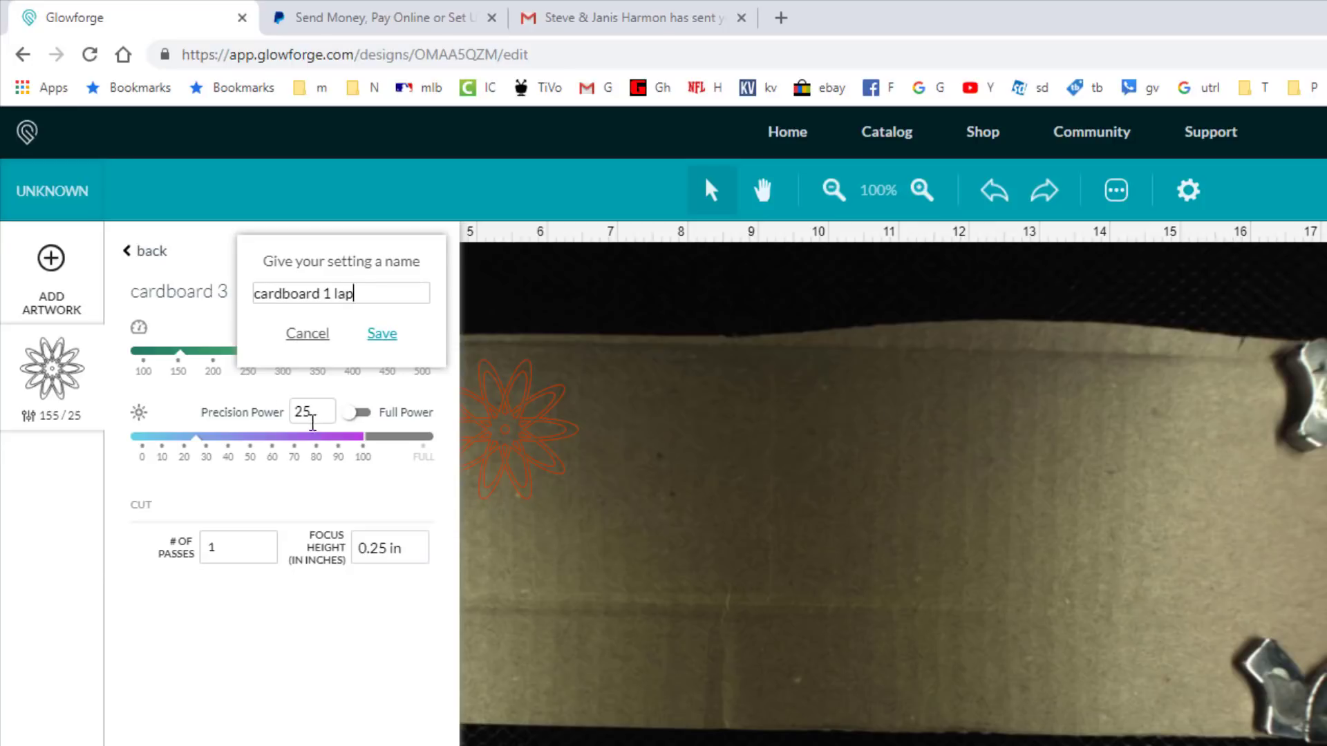
key(Return)
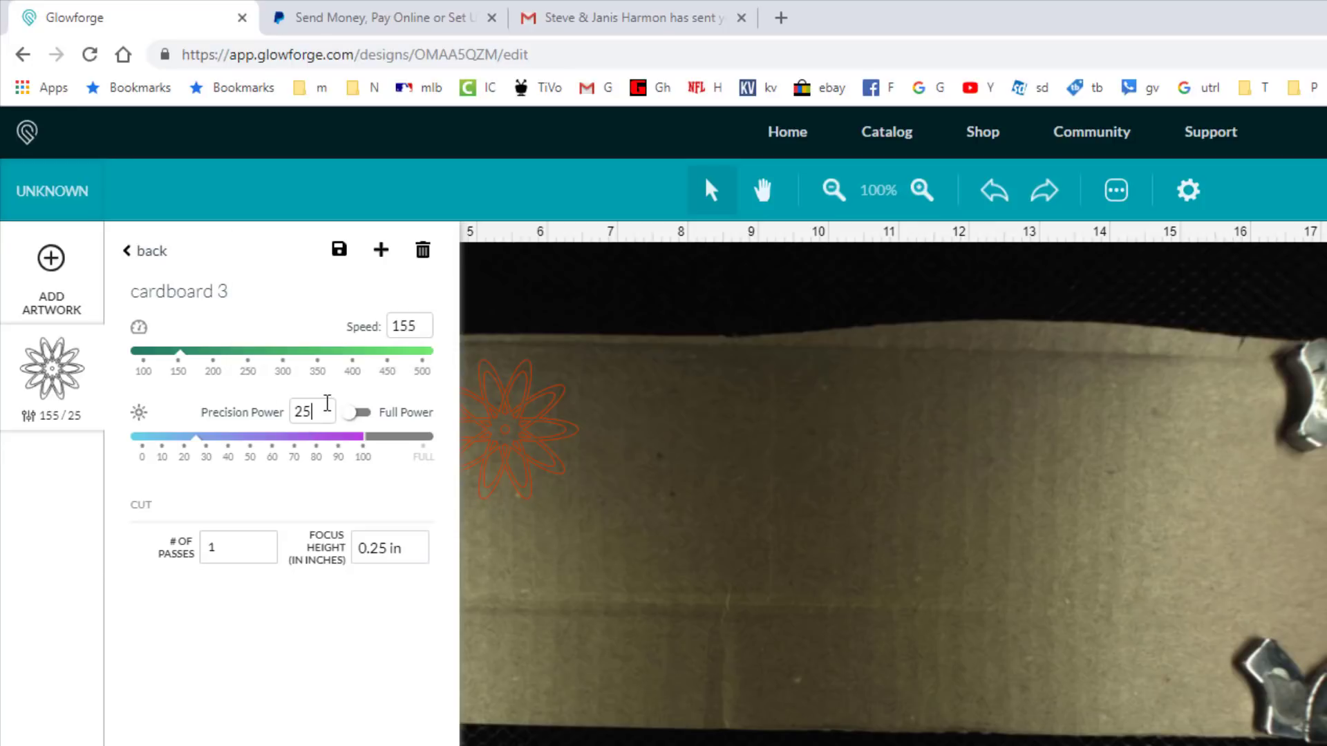
drag(317, 413, 244, 429)
text(30)
click(548, 540)
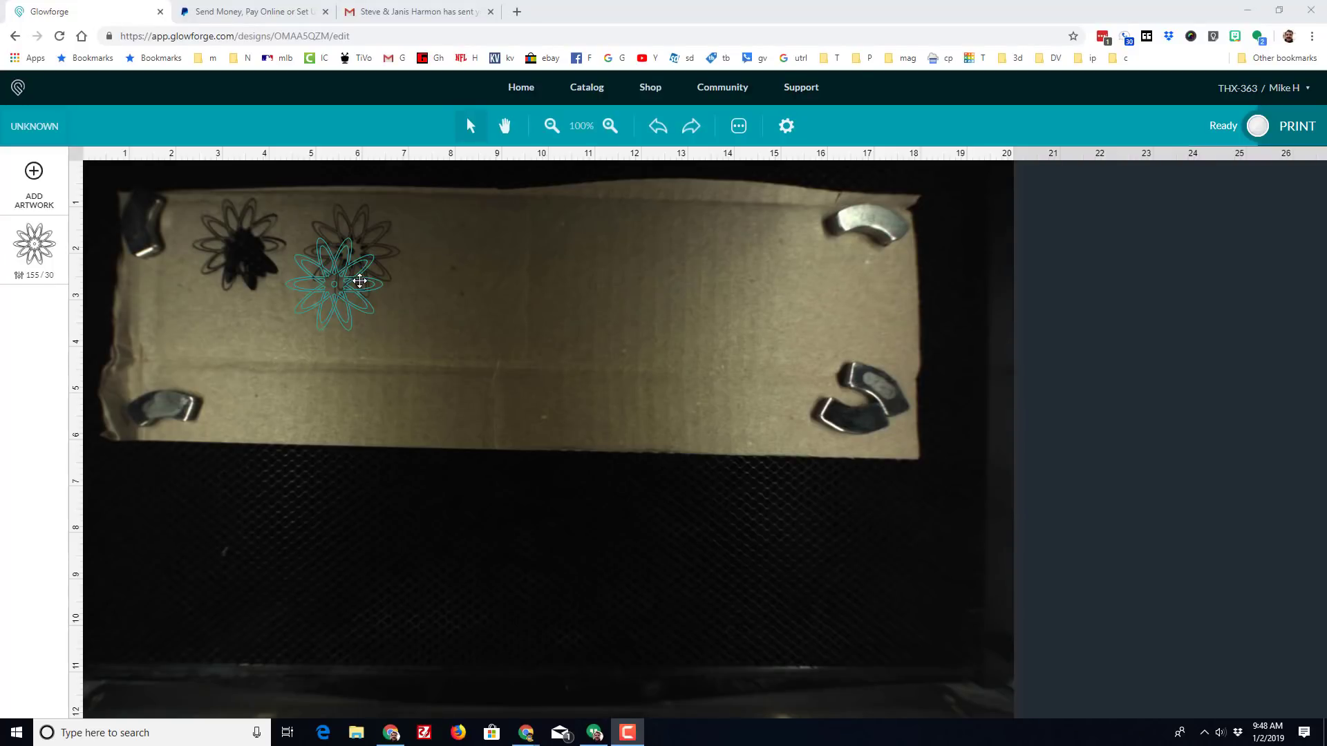
Move the flower to a fresh spot and set its cut to speed 300 with 2 passes.
drag(359, 293, 482, 262)
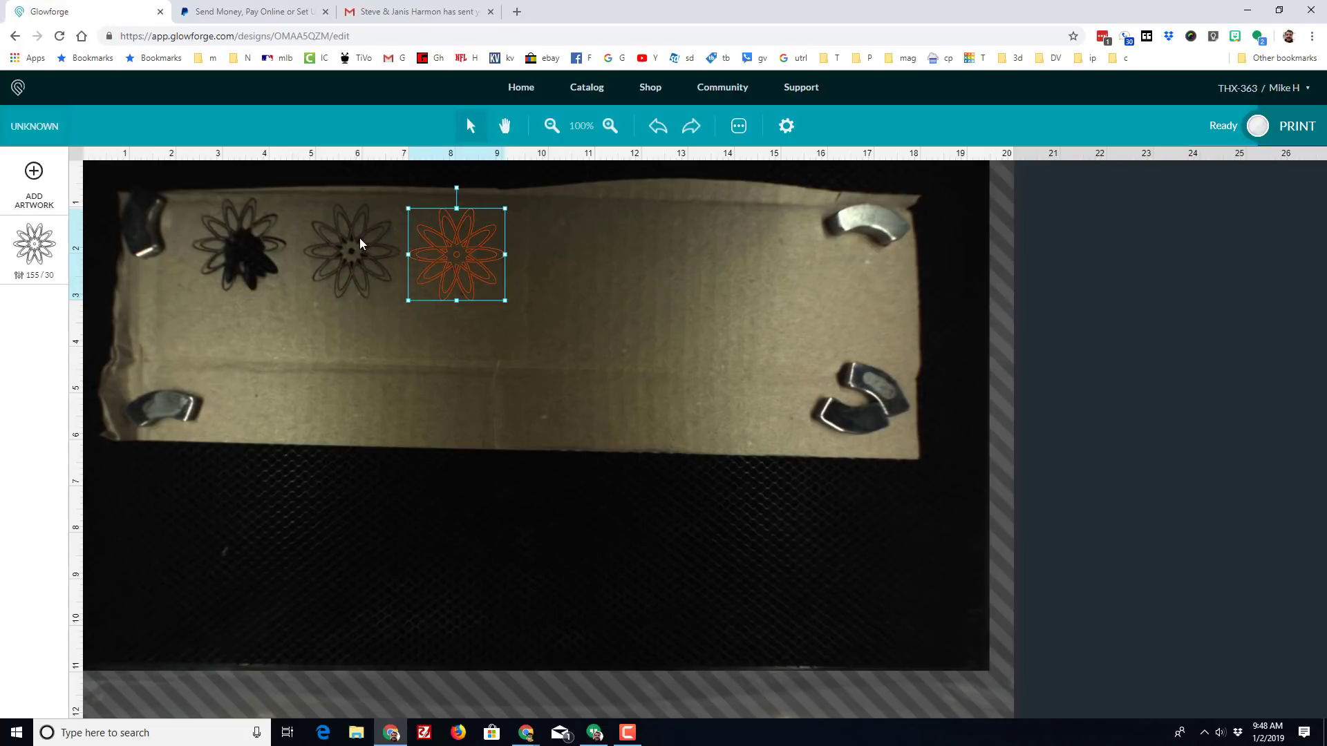
click(58, 254)
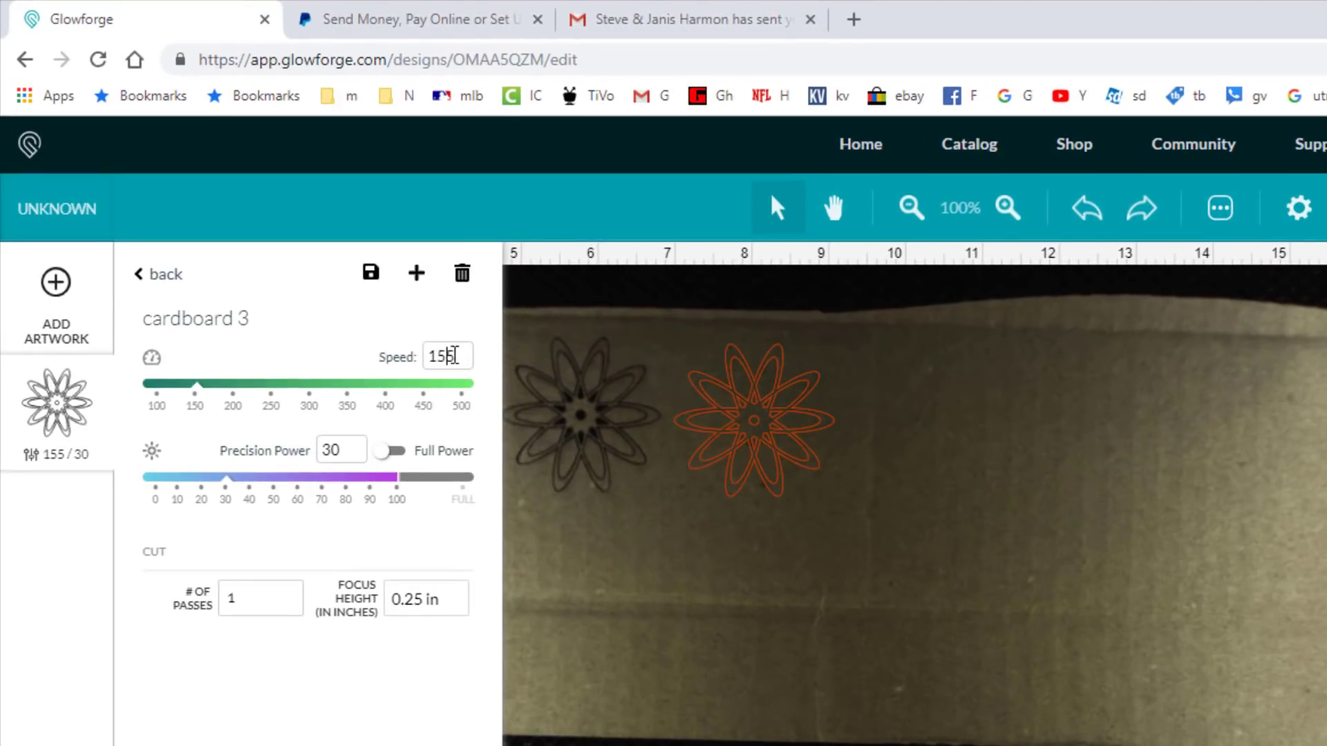
double_click(442, 356)
text(300)
click(235, 610)
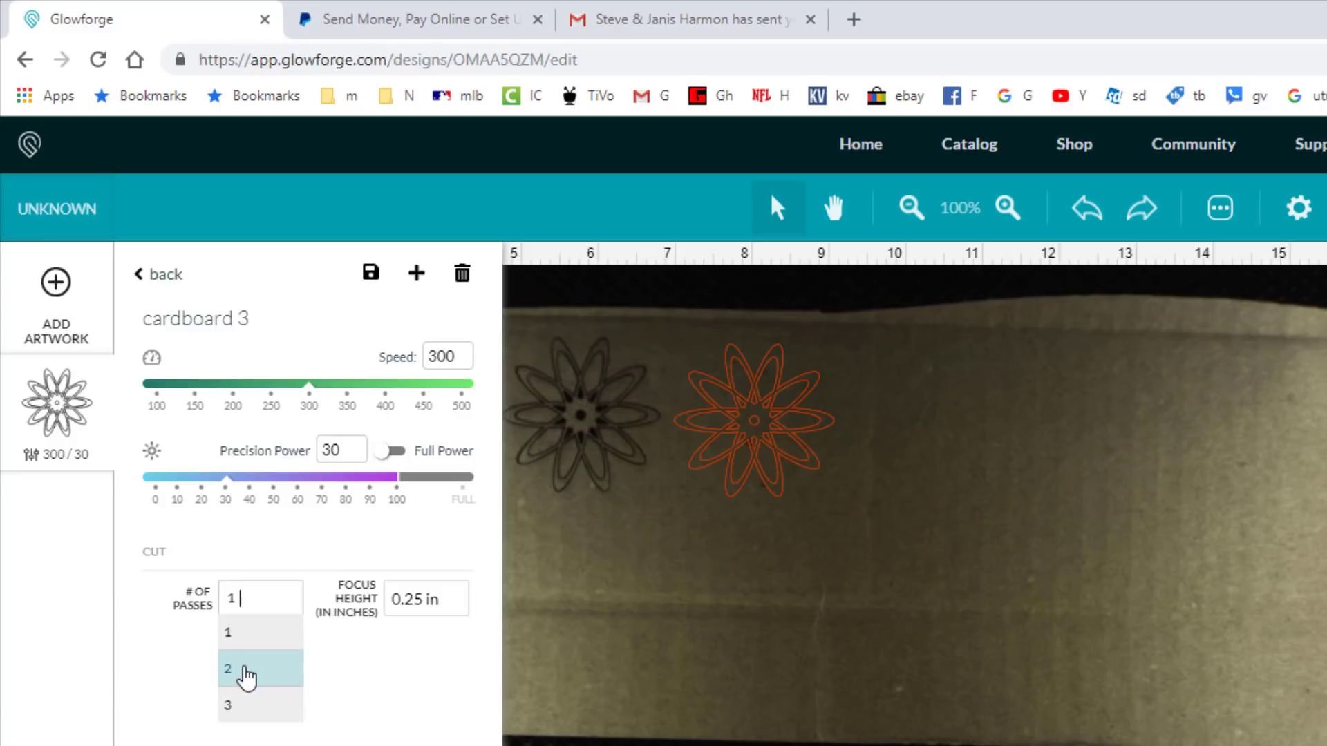
click(247, 678)
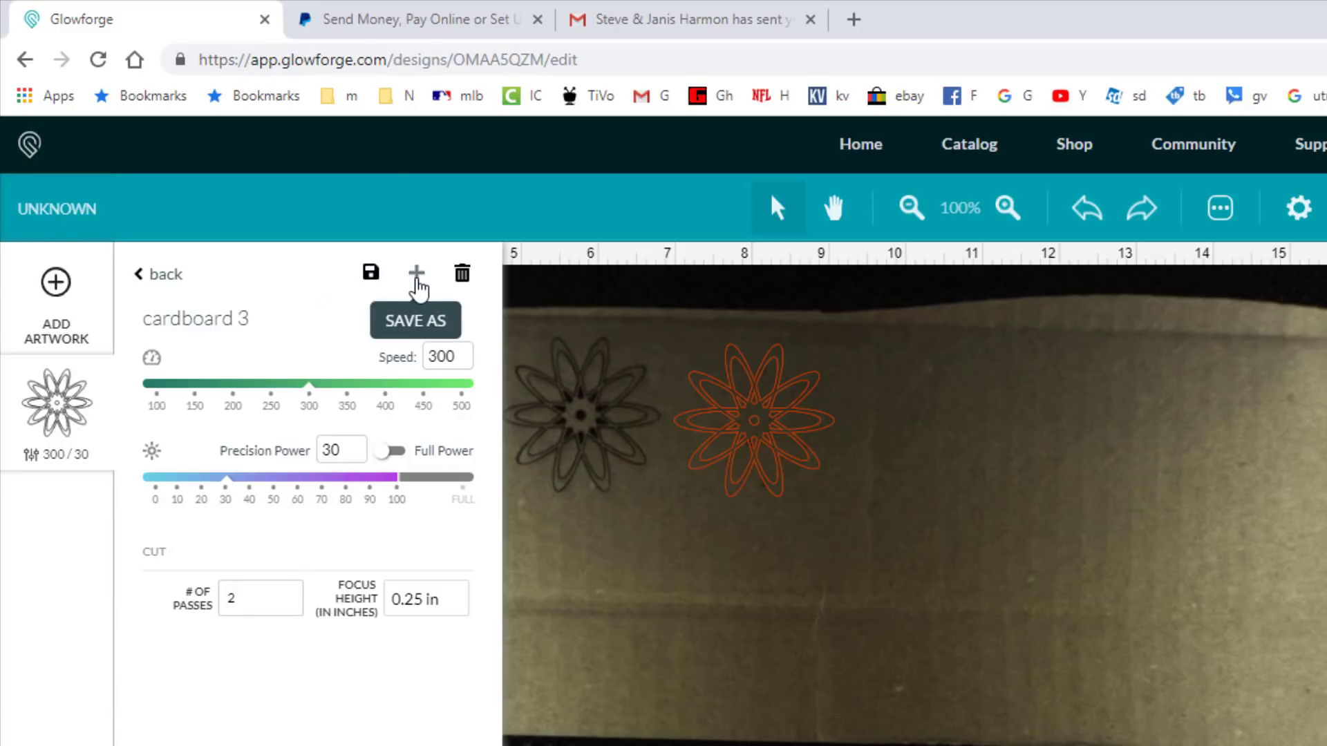
Save these values as a new custom cut setting named 'cardboard 4'.
click(416, 280)
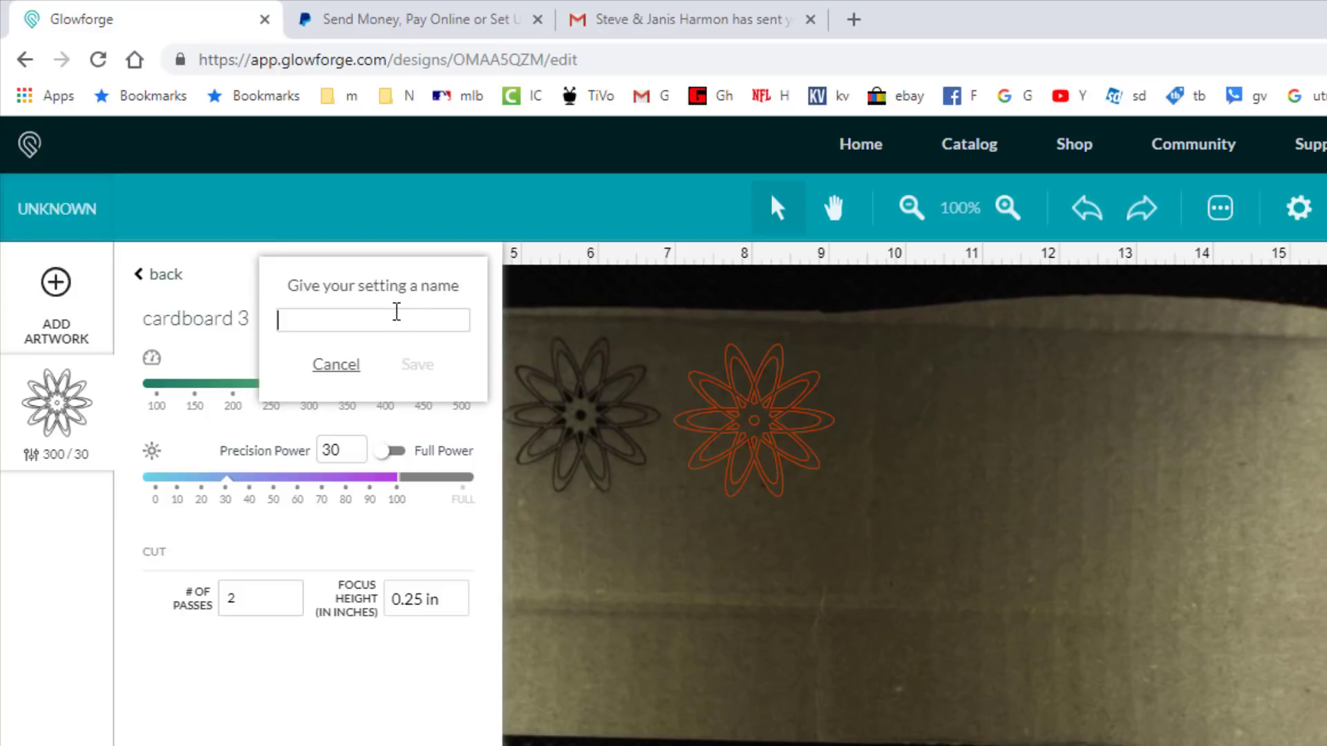
text(cardboard 4)
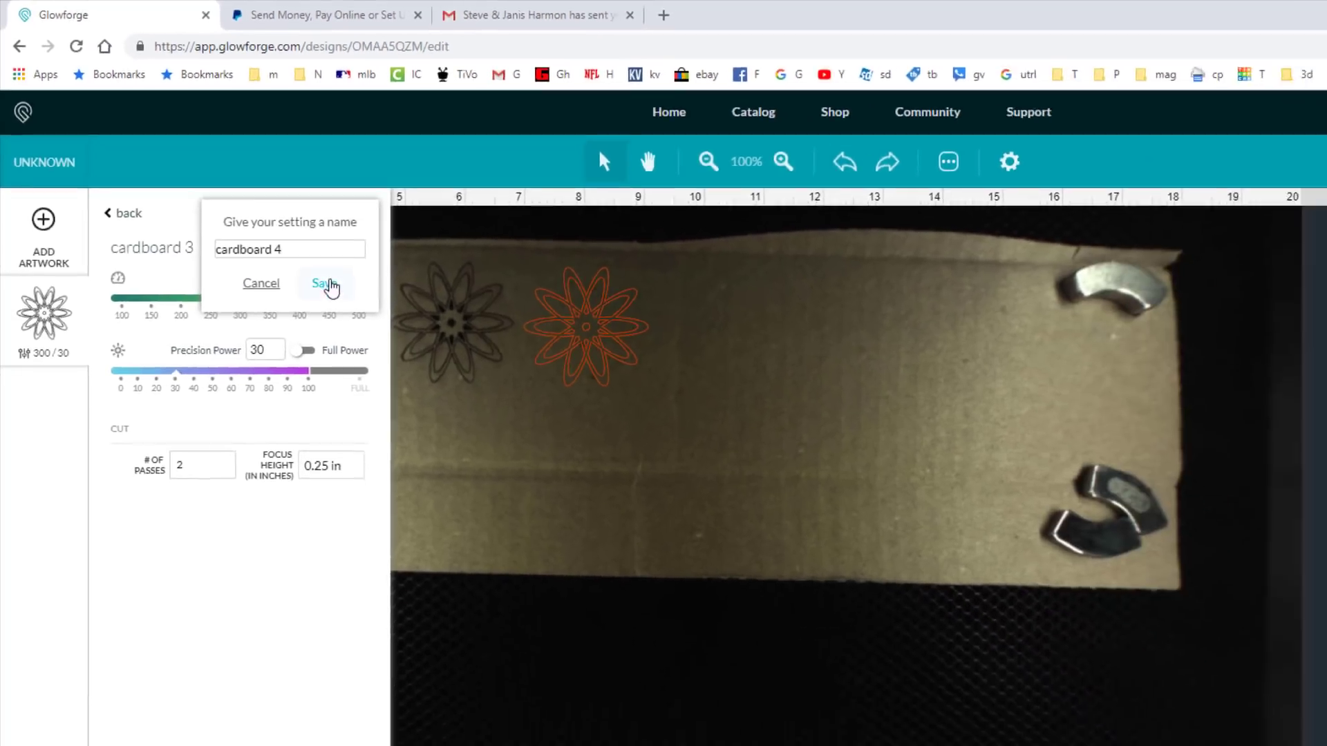
click(416, 365)
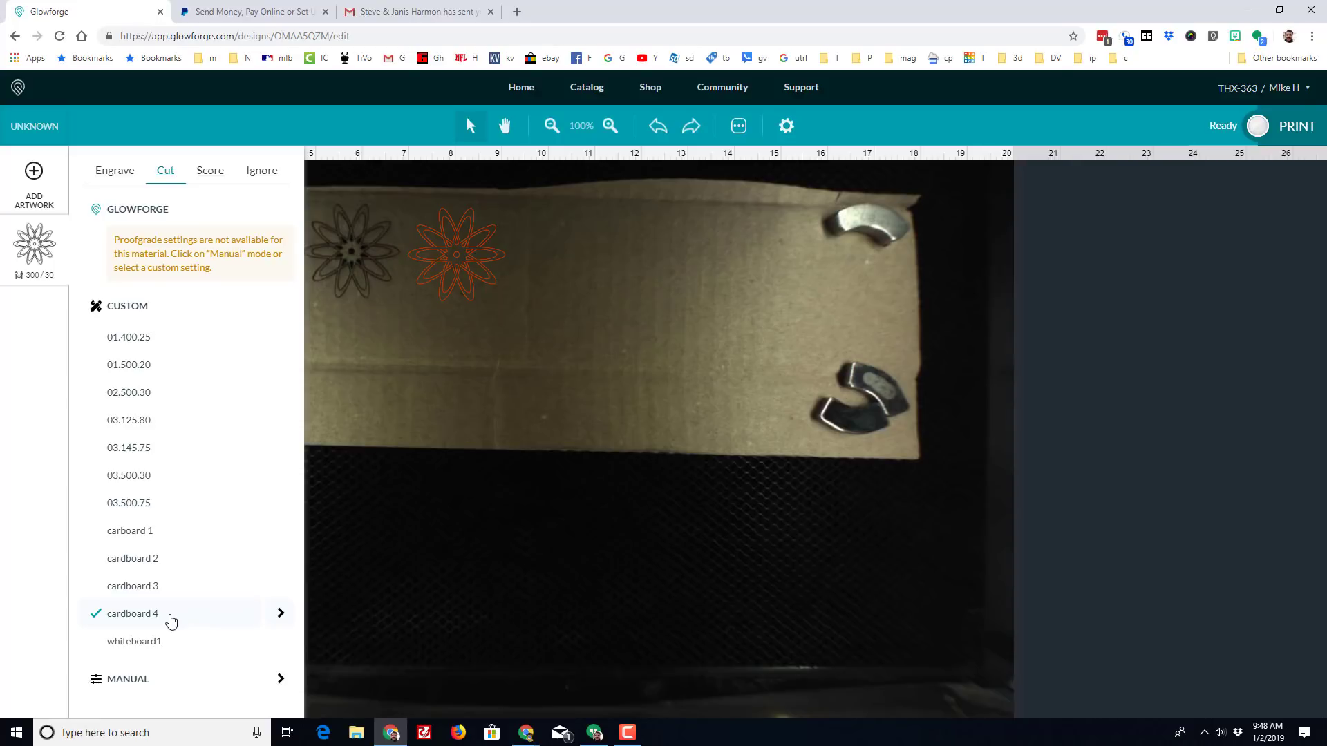
Cut the flower with cardboard 4, change that setting to 3 passes, and cut again.
click(1256, 134)
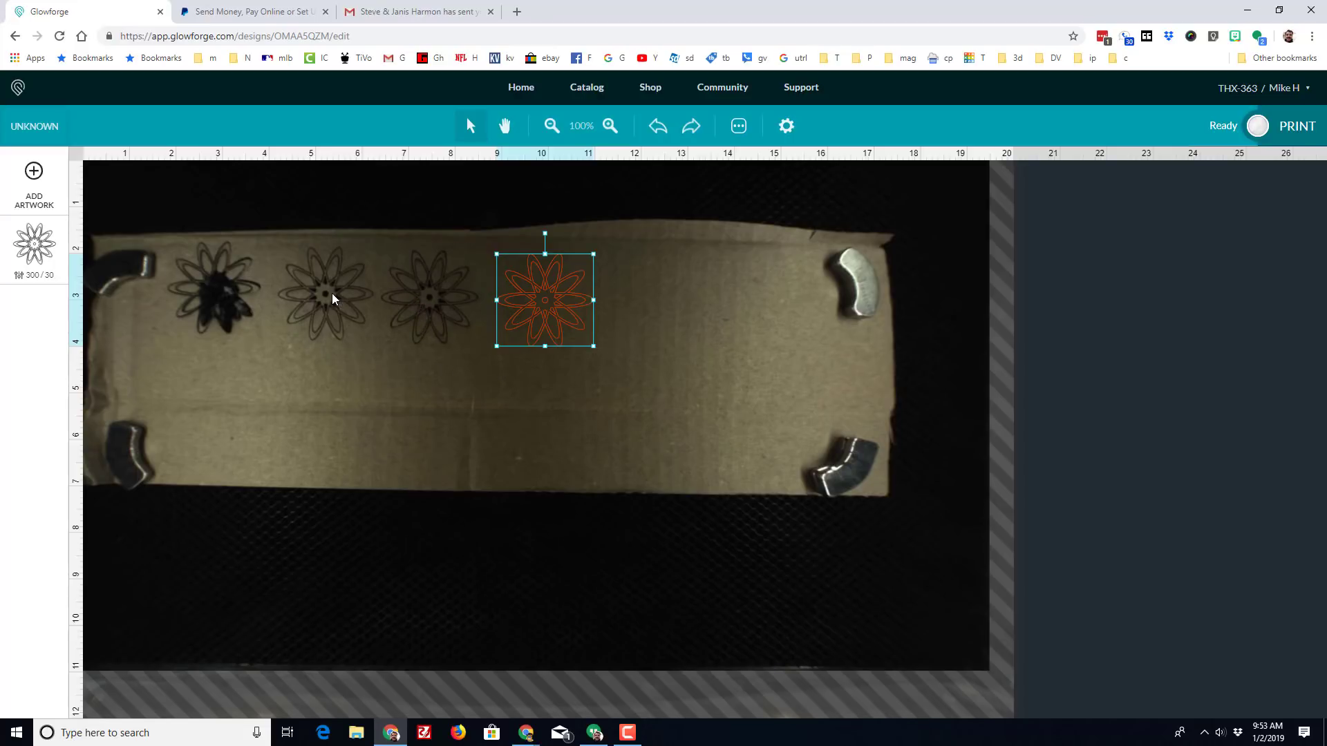
click(47, 269)
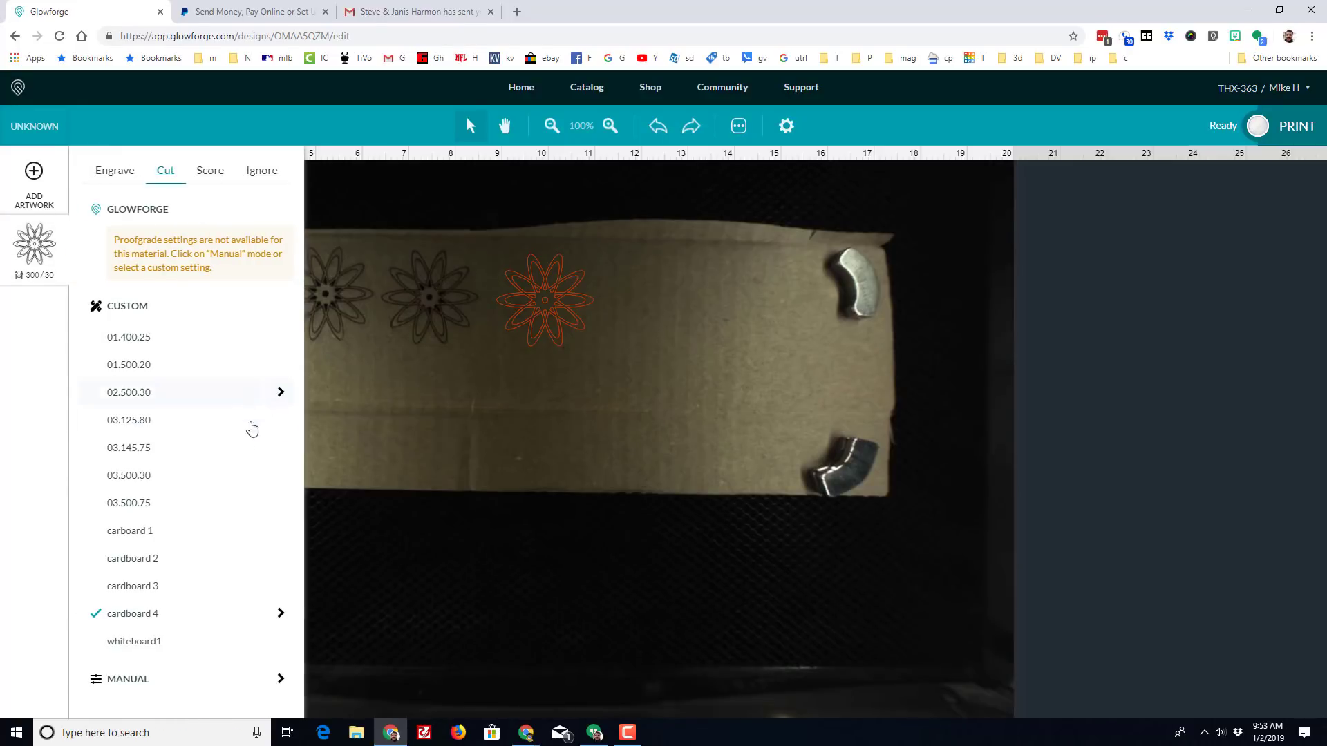
click(280, 615)
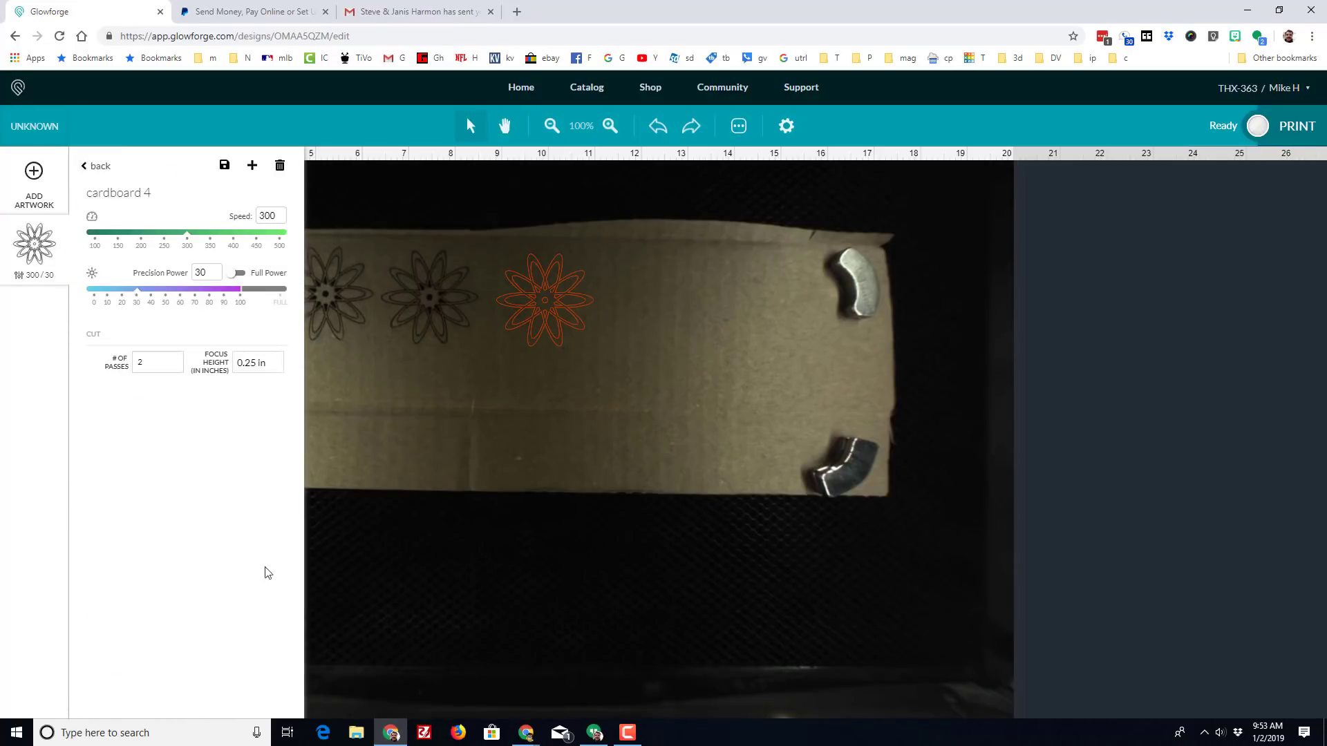
click(146, 363)
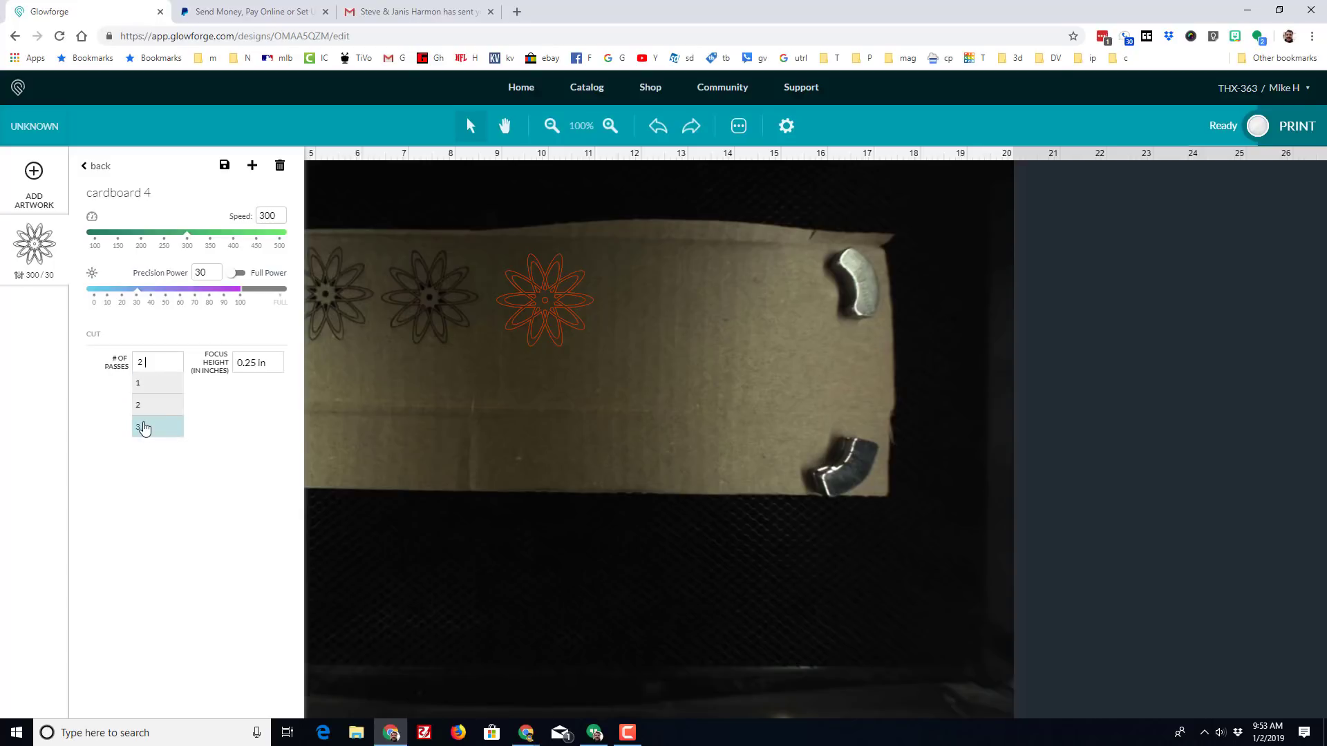
click(145, 427)
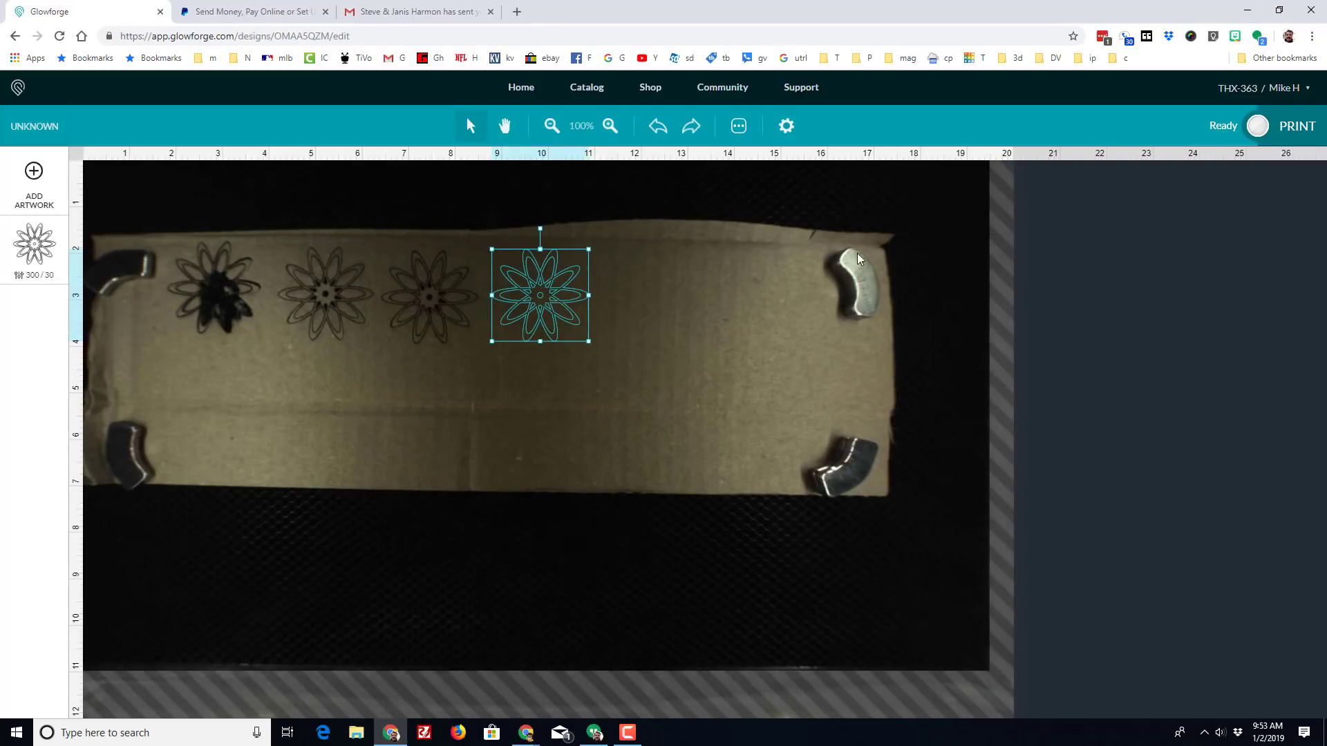
click(1258, 126)
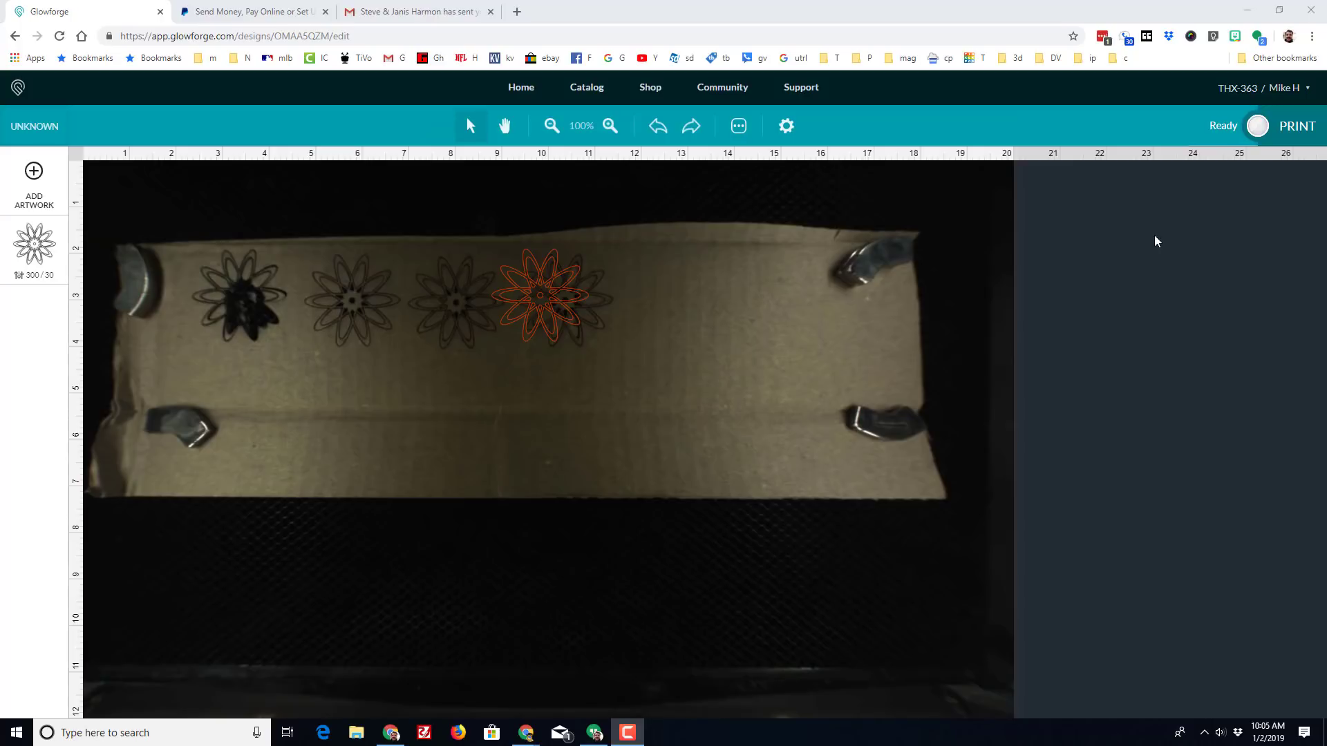
Move the flower right onto unused cardboard and set power 45 and speed 400.
drag(528, 296, 657, 303)
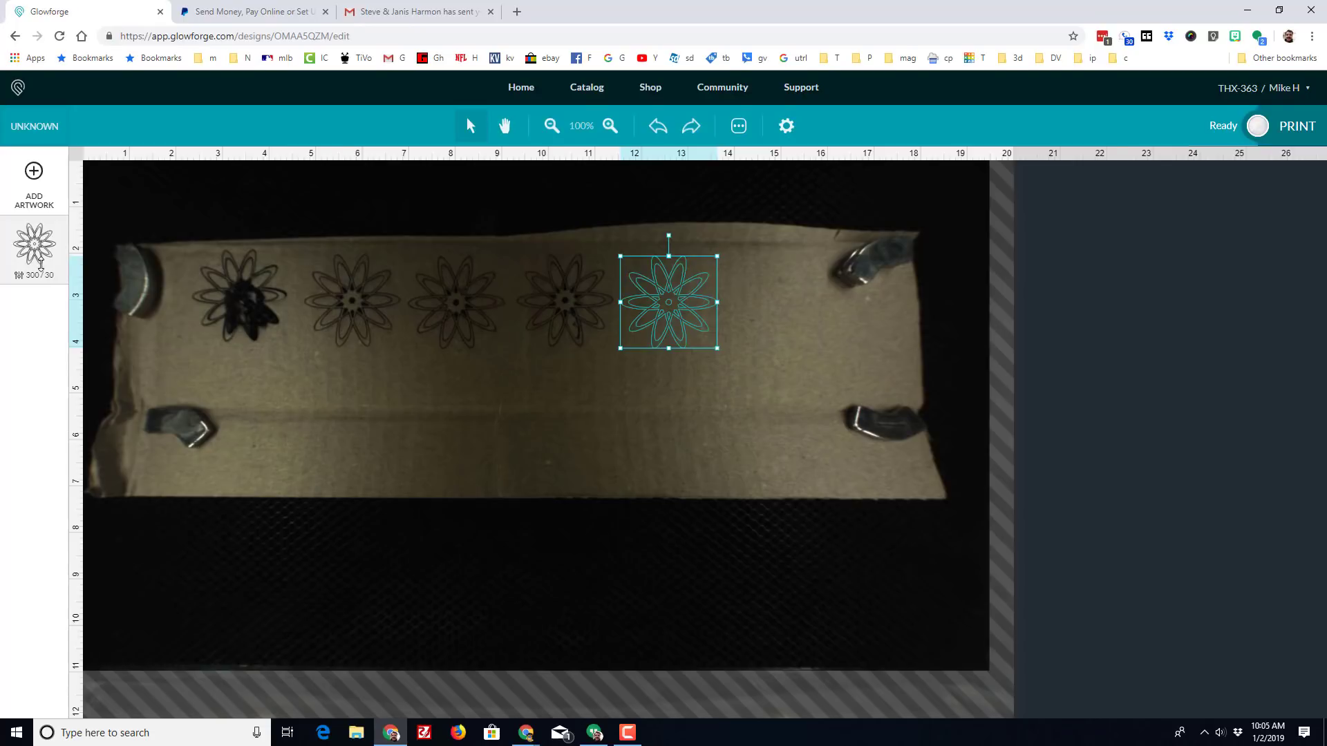
click(40, 265)
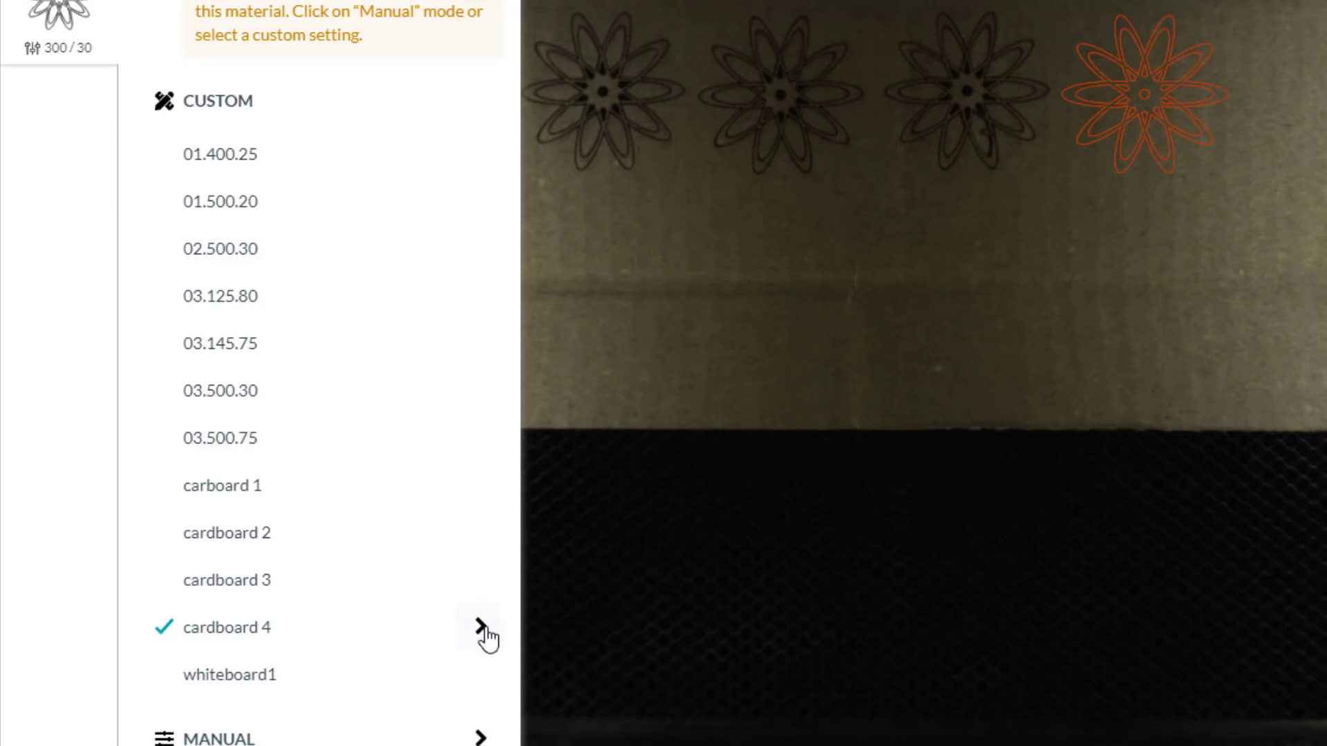
click(482, 629)
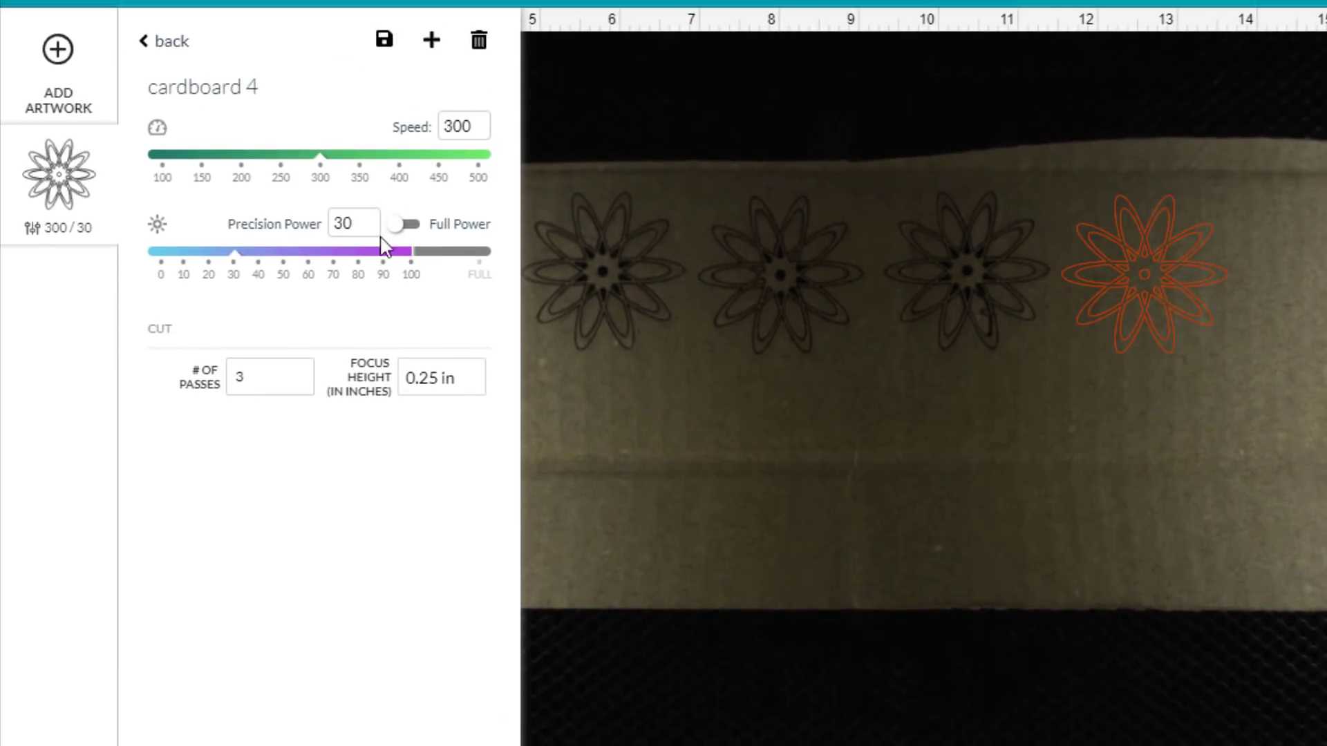
double_click(331, 226)
text(45)
drag(446, 126, 454, 127)
text(4)
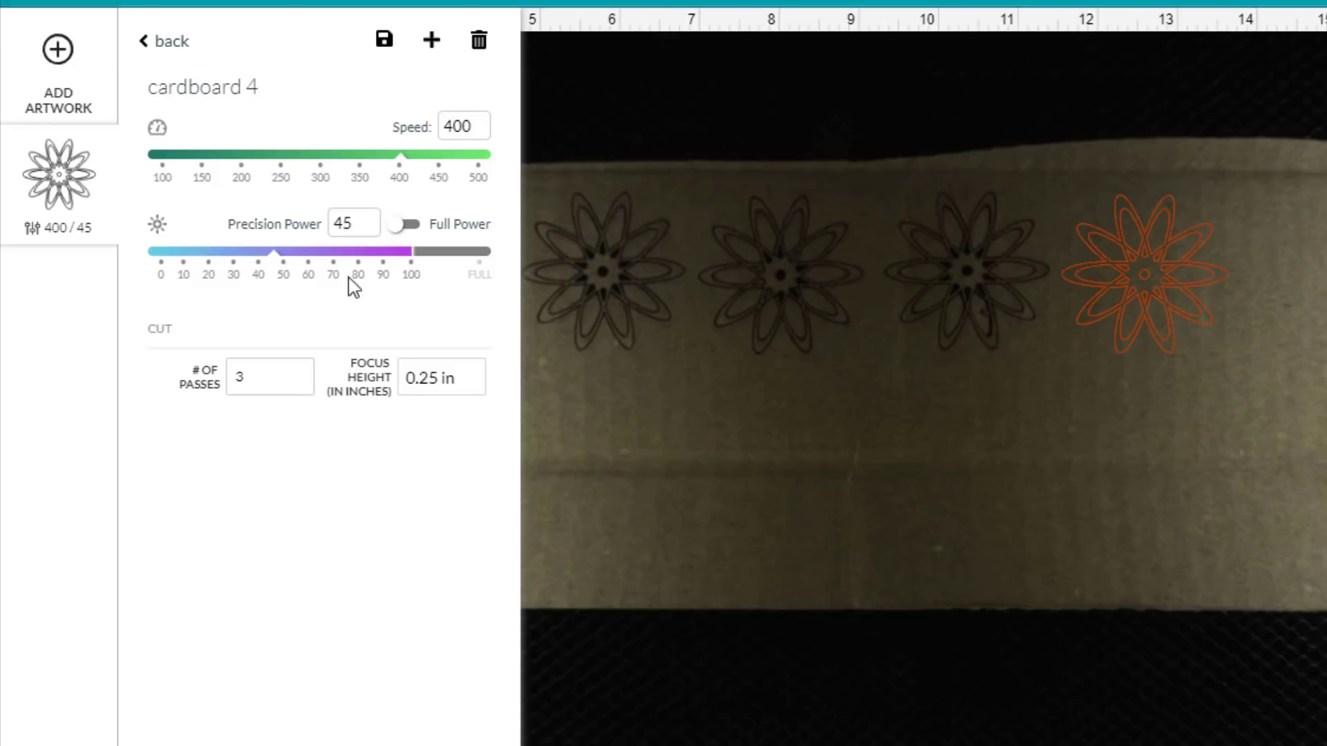
Save these values as a new custom setting named 'cardboard 03.400.45'.
click(432, 41)
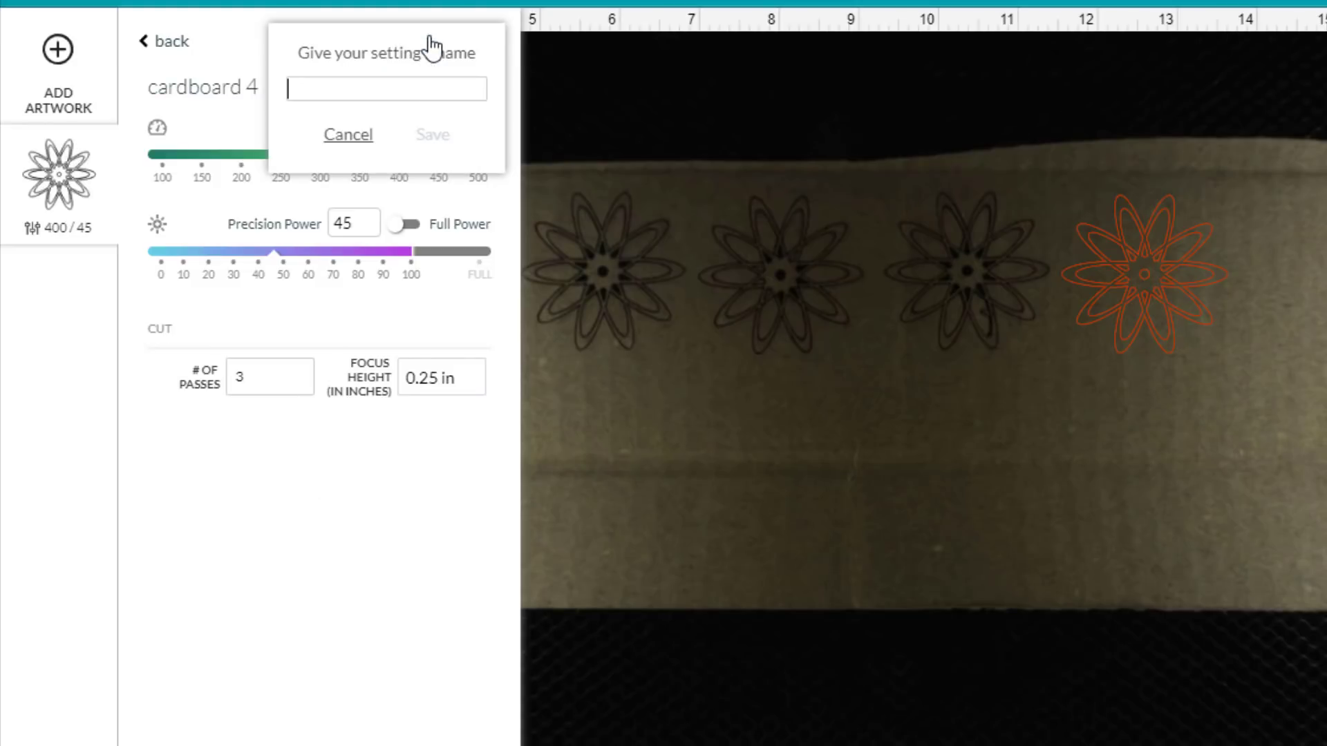
click(349, 83)
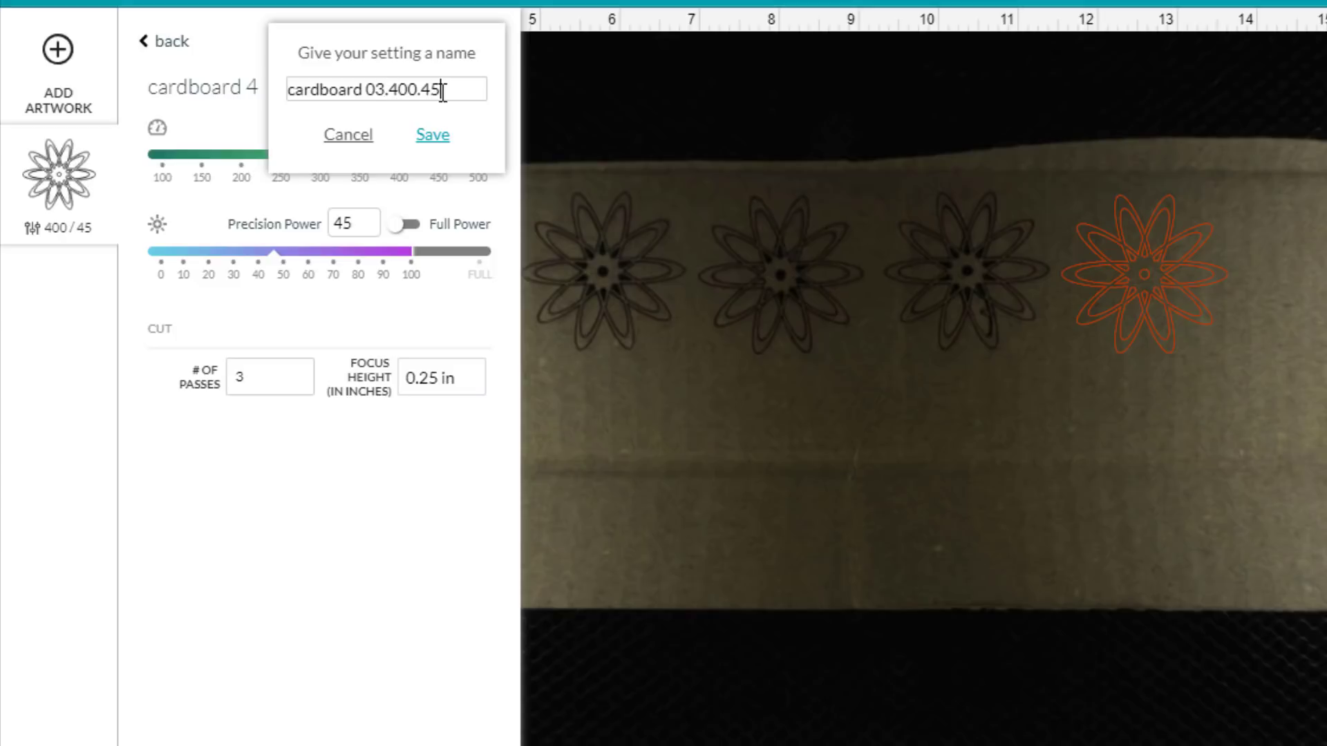
click(432, 135)
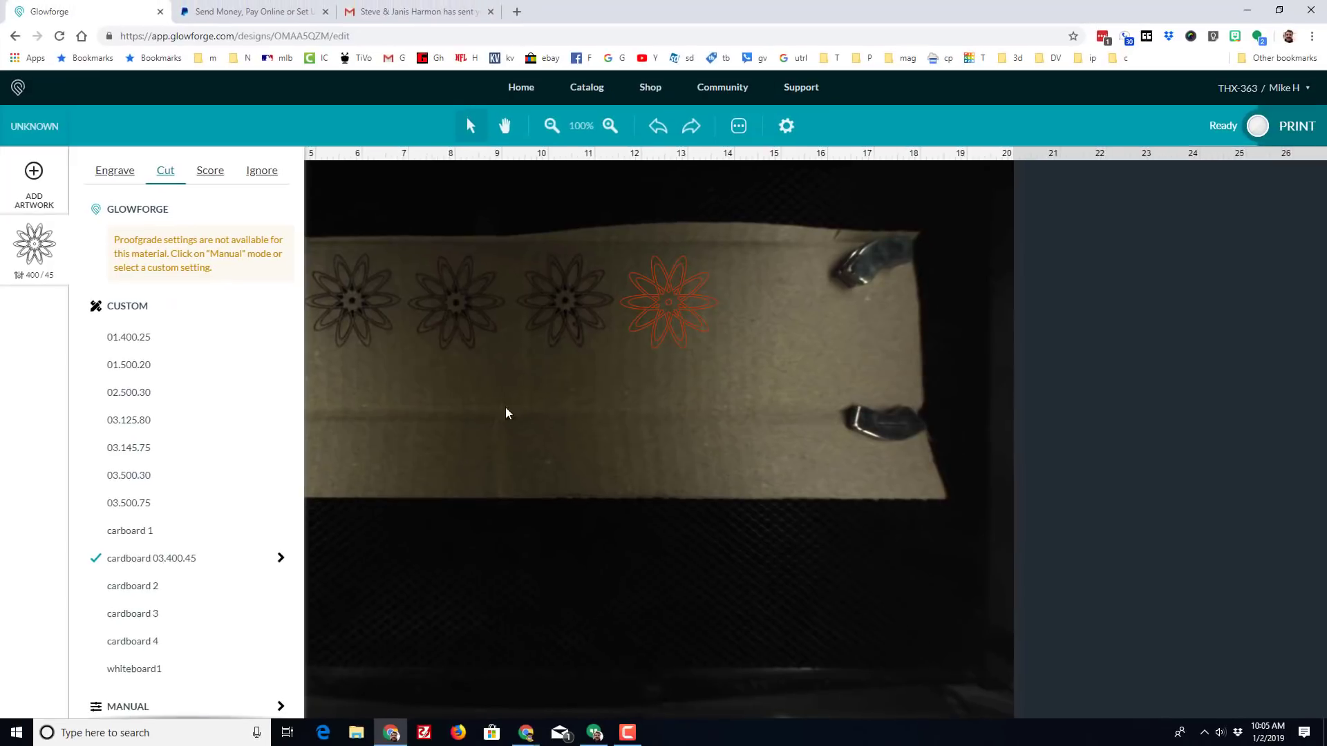
Press PRINT to upload the flower job with cardboard 03.400.45 and begin the material scan.
click(1257, 128)
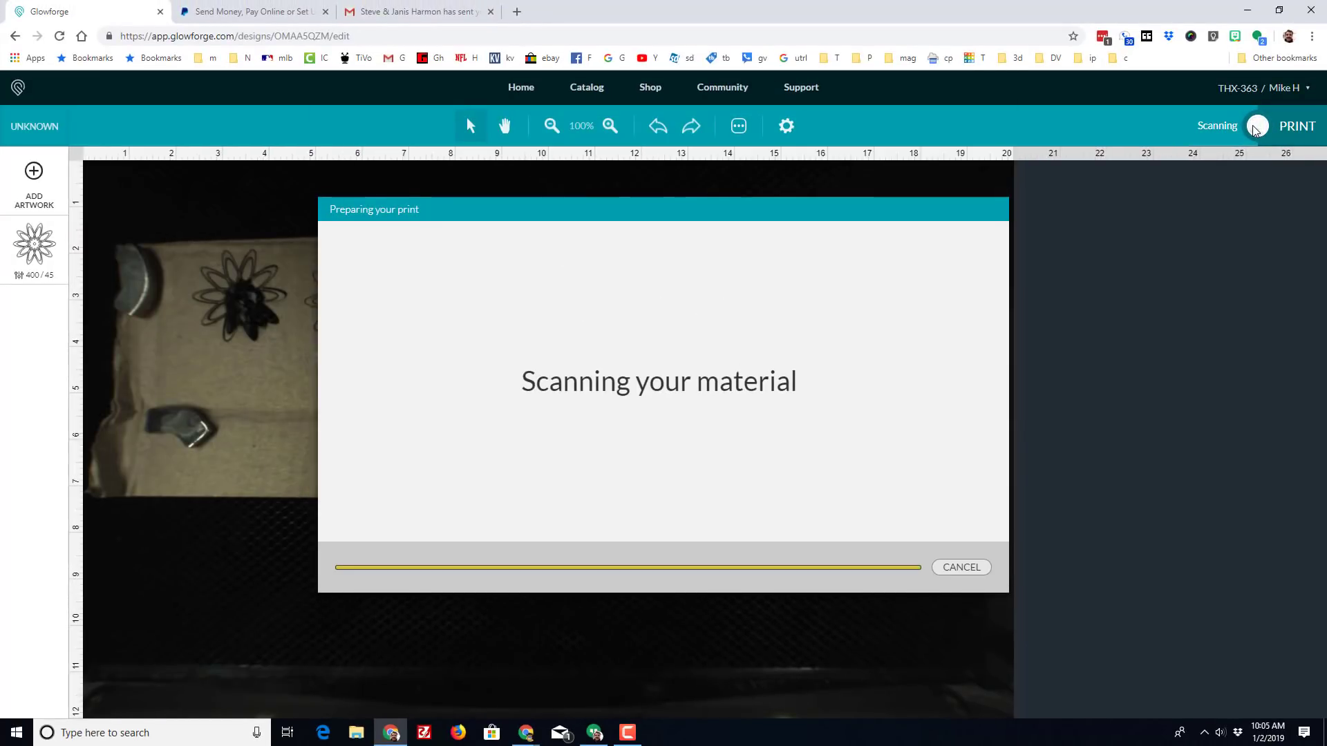